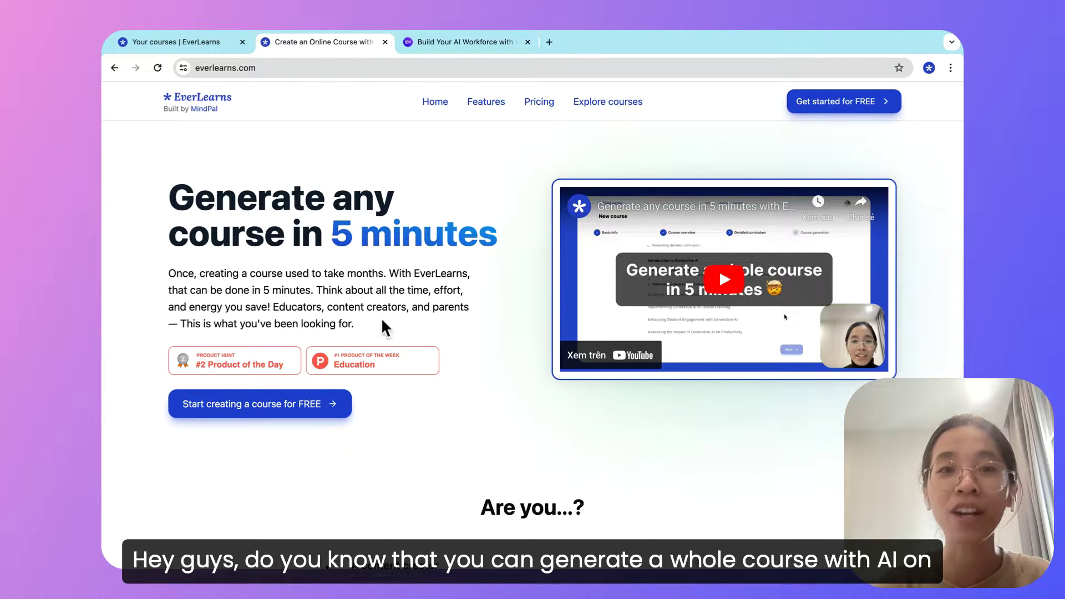
- Highlight the EverLearns hero heading, then switch to the MindPal homepage tab
{"action": "left_click_drag", "start_coordinate": [173, 190], "coordinate": [292, 225]}
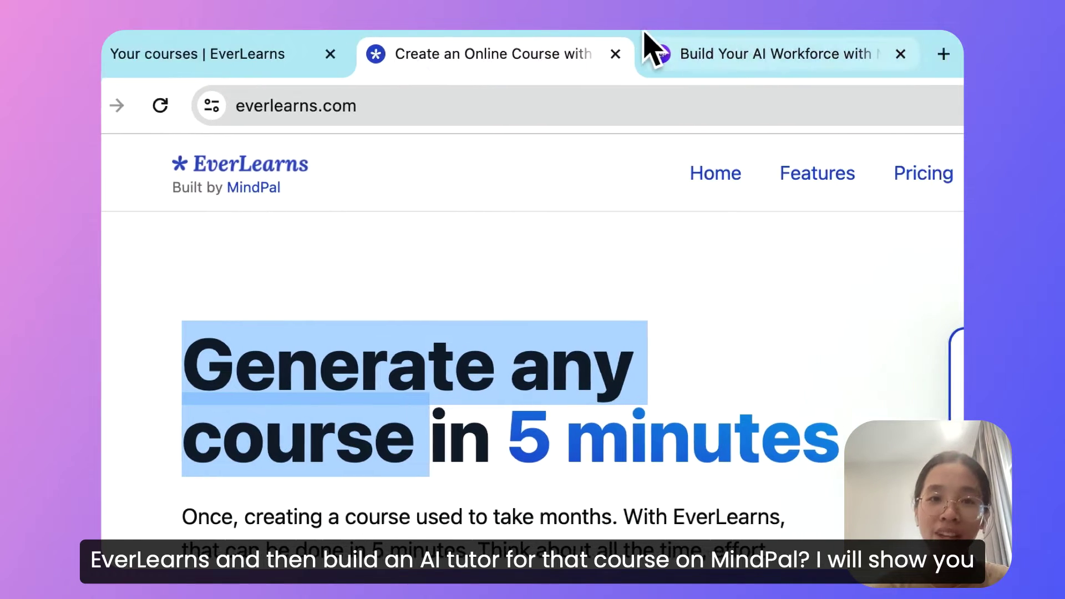
{"action": "left_click", "coordinate": [798, 56]}
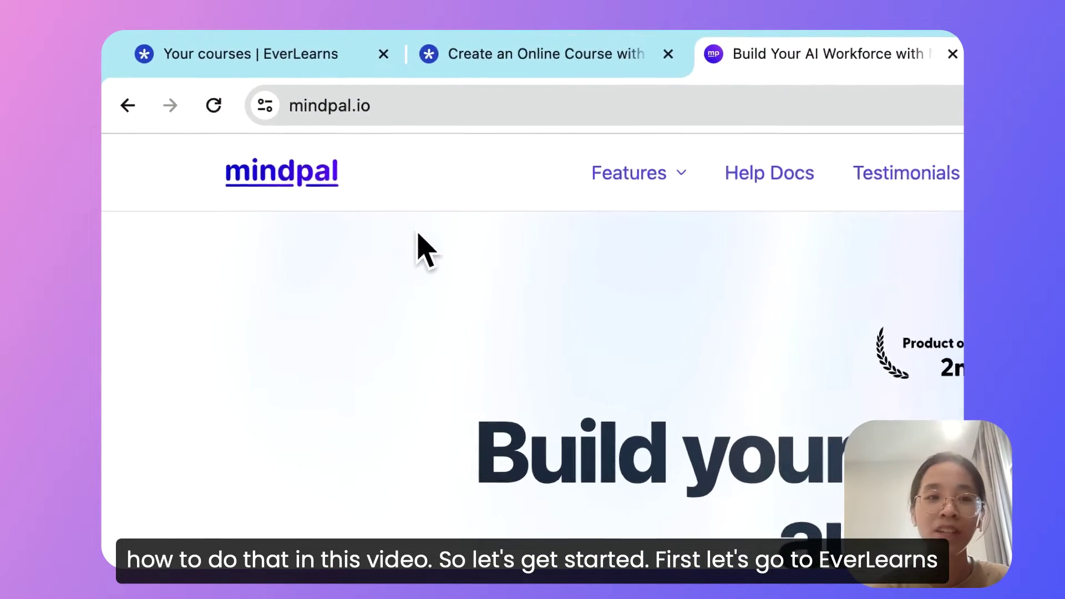
- Create a new course on 'Personal finance management' for 'High school students' with a learning outcome about managing their own finances
{"action": "left_click", "coordinate": [319, 65]}
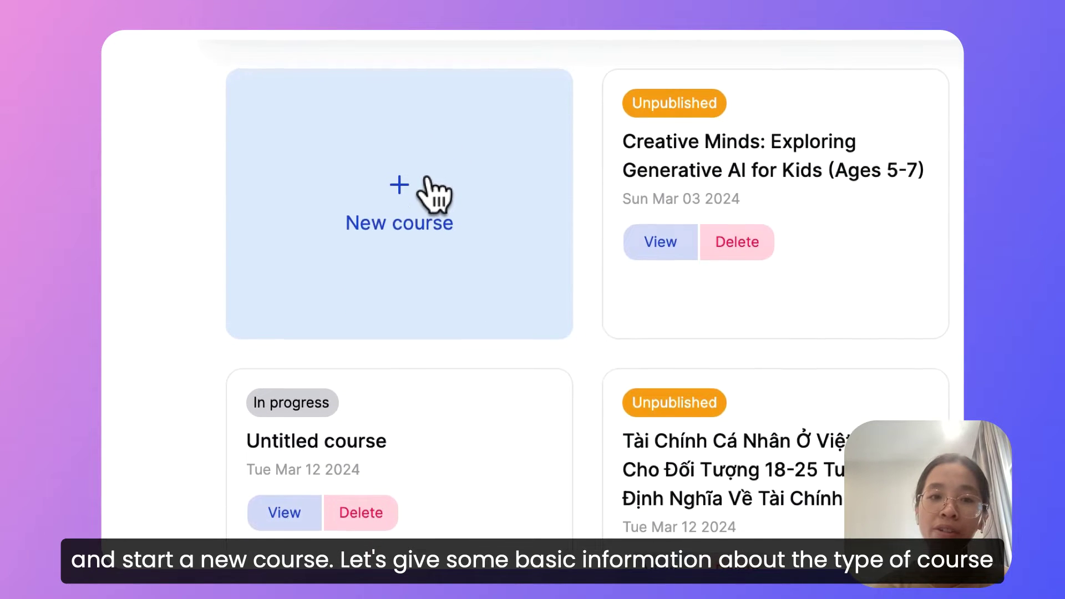
{"action": "left_click", "coordinate": [420, 438]}
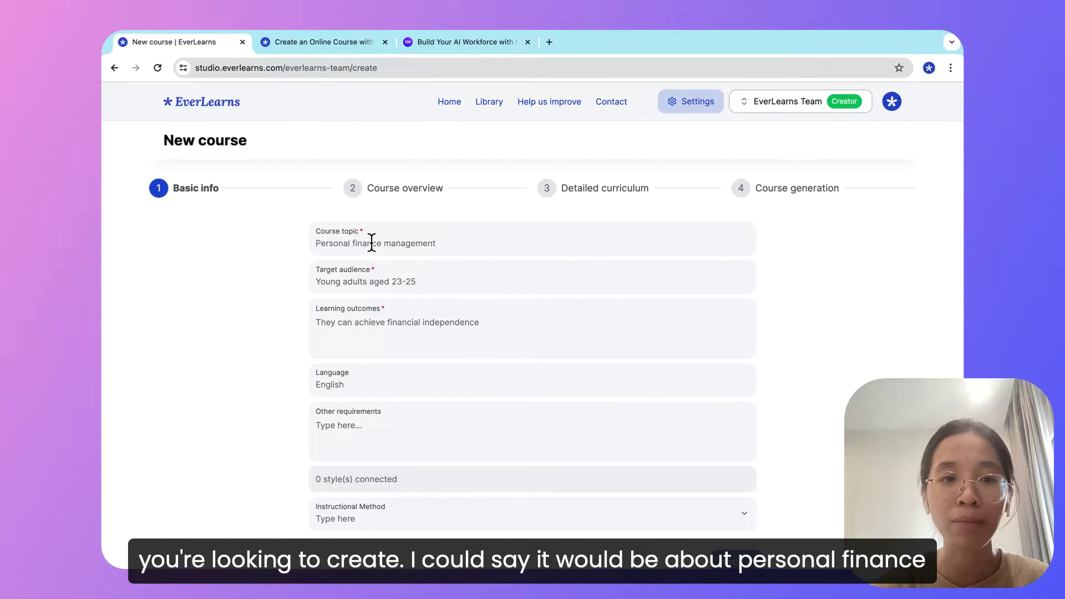
{"action": "type", "text": "l finance"}
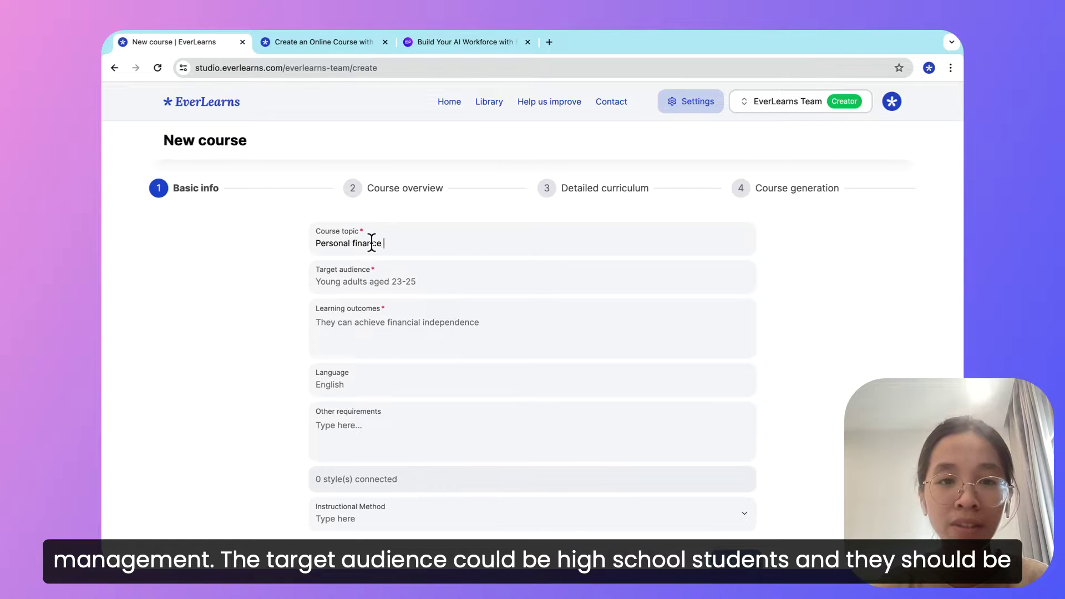
{"action": "type", "text": " management"}
{"action": "left_click", "coordinate": [399, 282]}
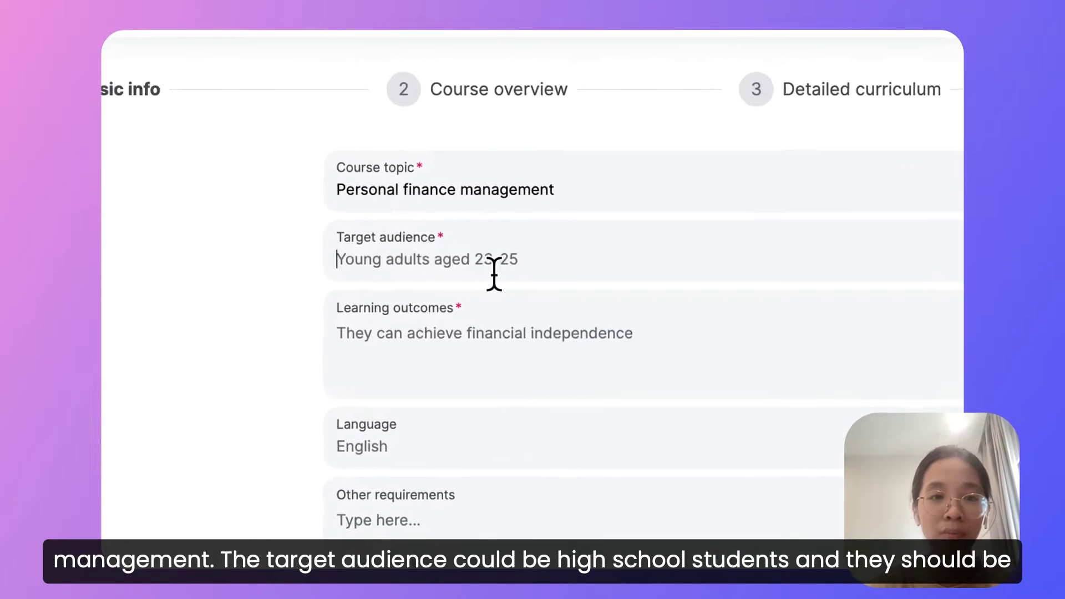
{"action": "type", "text": "High schoo"}
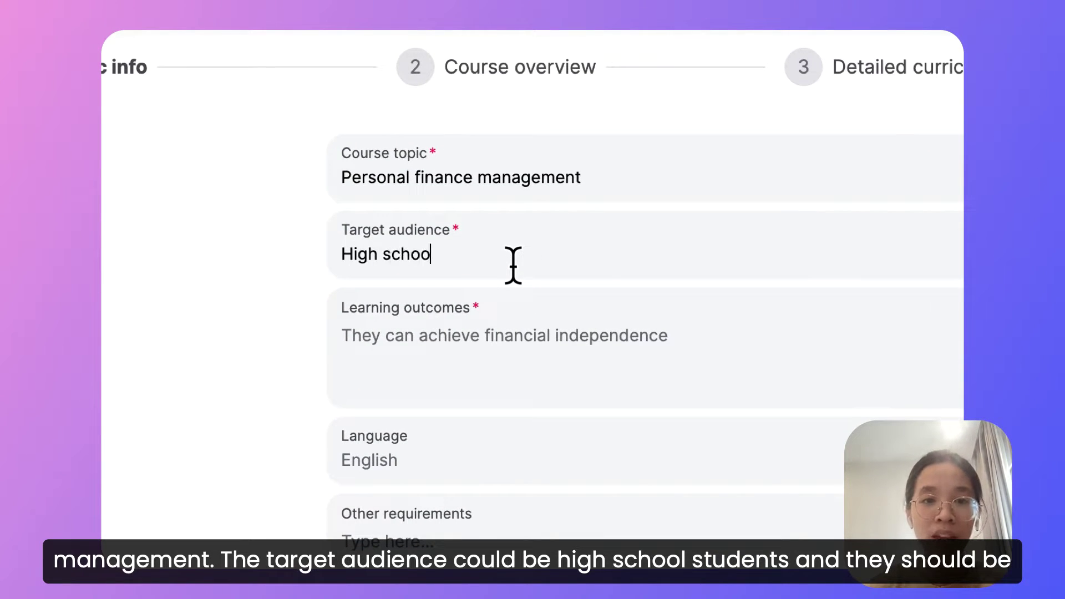
{"action": "type", "text": "l students"}
{"action": "left_click", "coordinate": [546, 352]}
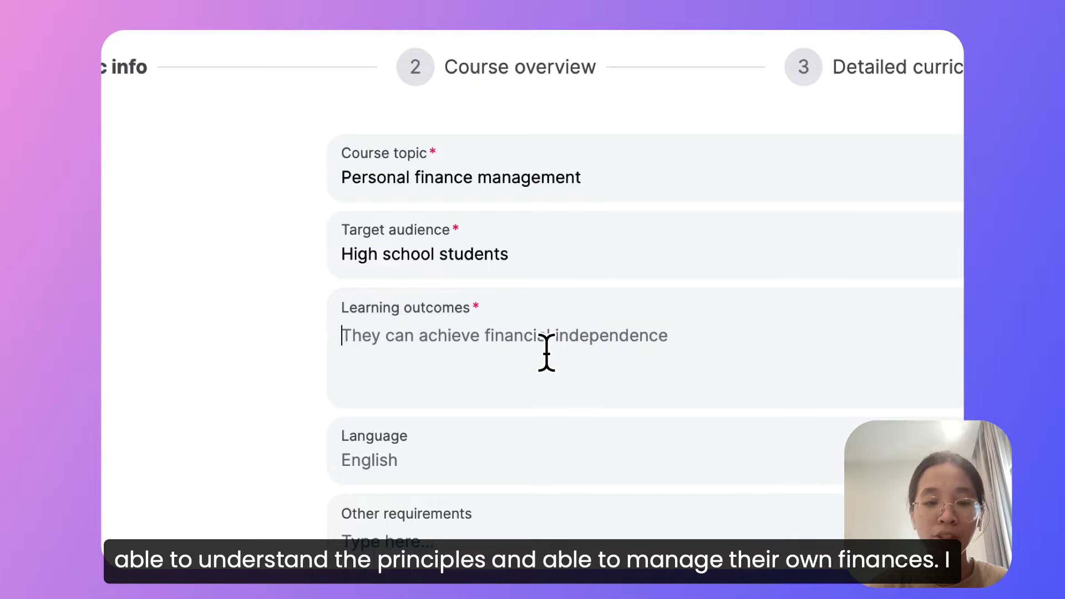
{"action": "type", "text": "Understan"}
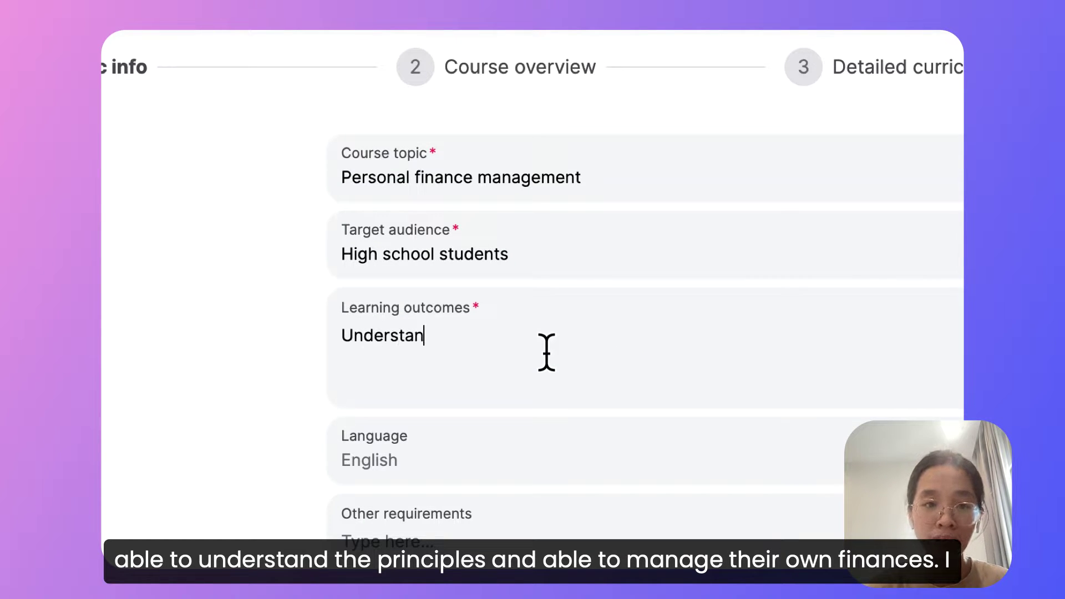
{"action": "type", "text": "d the princi"}
{"action": "type", "text": "ples and ab"}
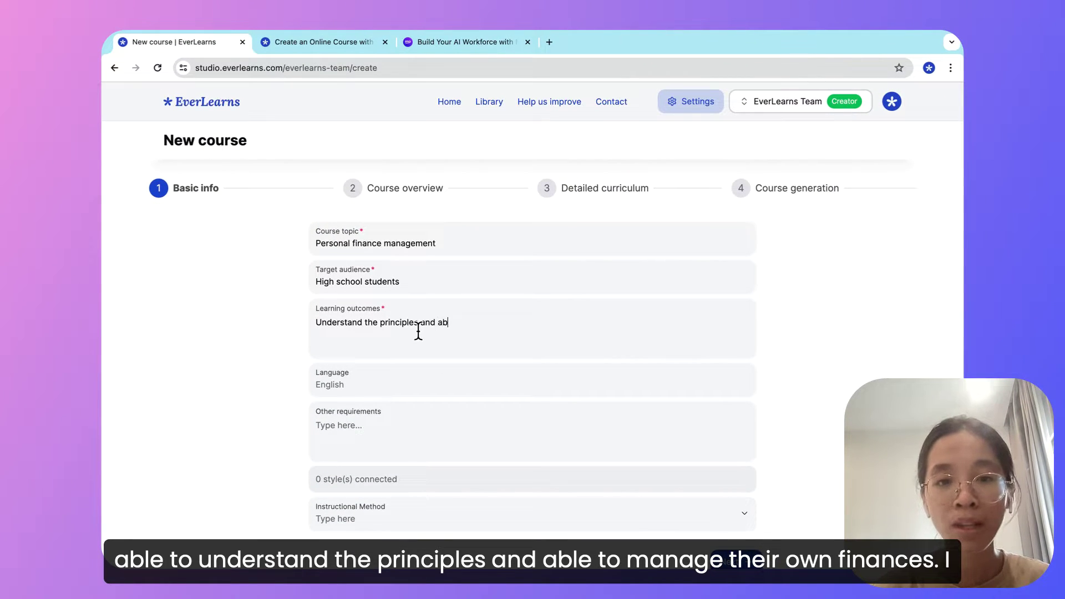
{"action": "type", "text": "le to manage their o"}
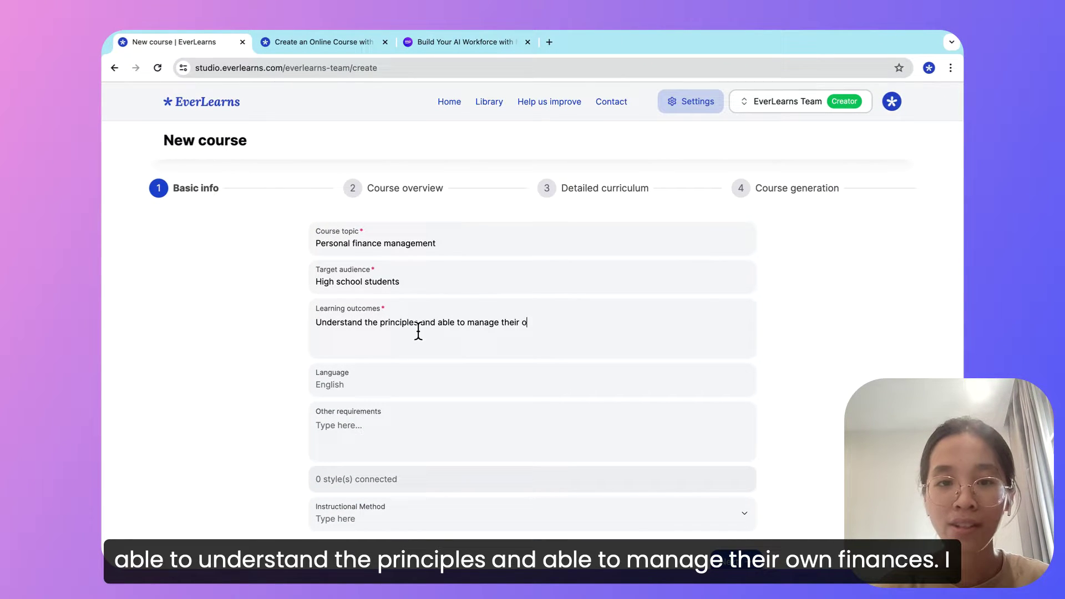
{"action": "type", "text": "wn finances"}
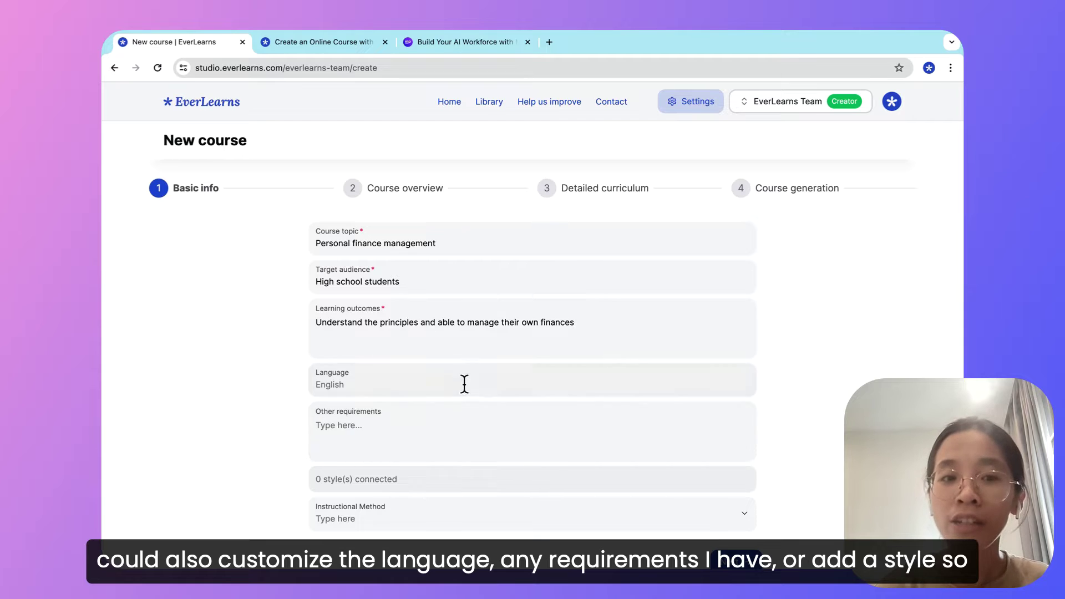
- Check the Language, writing style and Instructional Method fields, leaving all at their defaults
{"action": "left_click", "coordinate": [430, 384]}
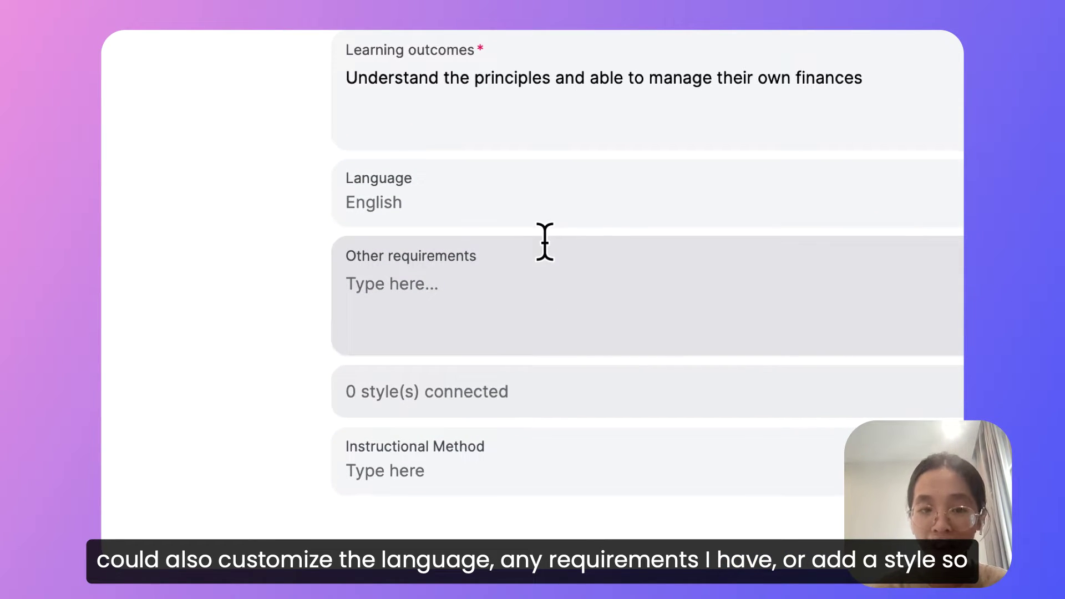
{"action": "left_click", "coordinate": [477, 405]}
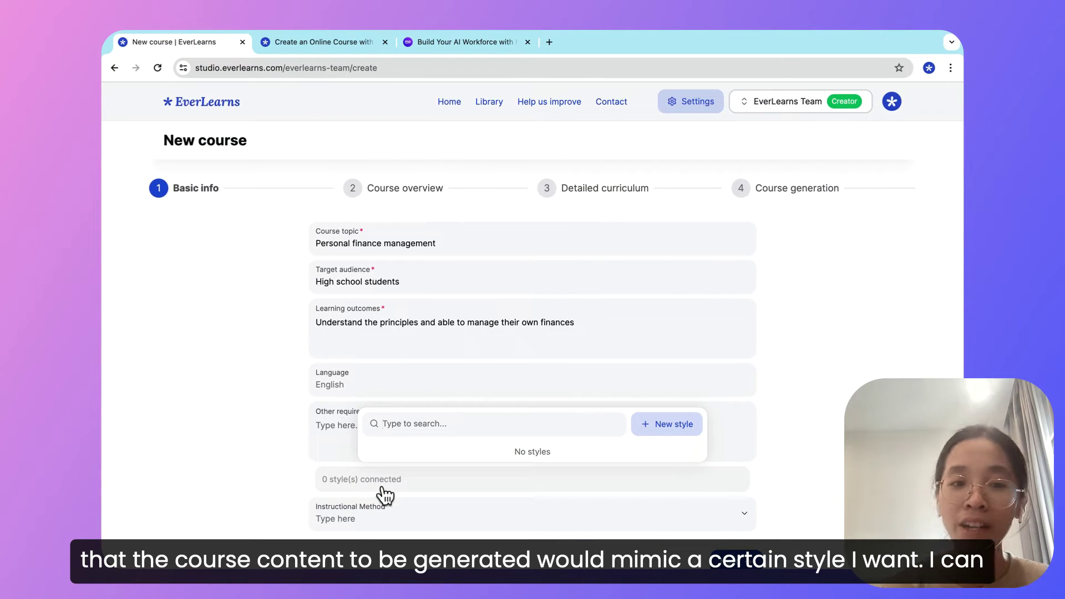
{"action": "left_click", "coordinate": [340, 522]}
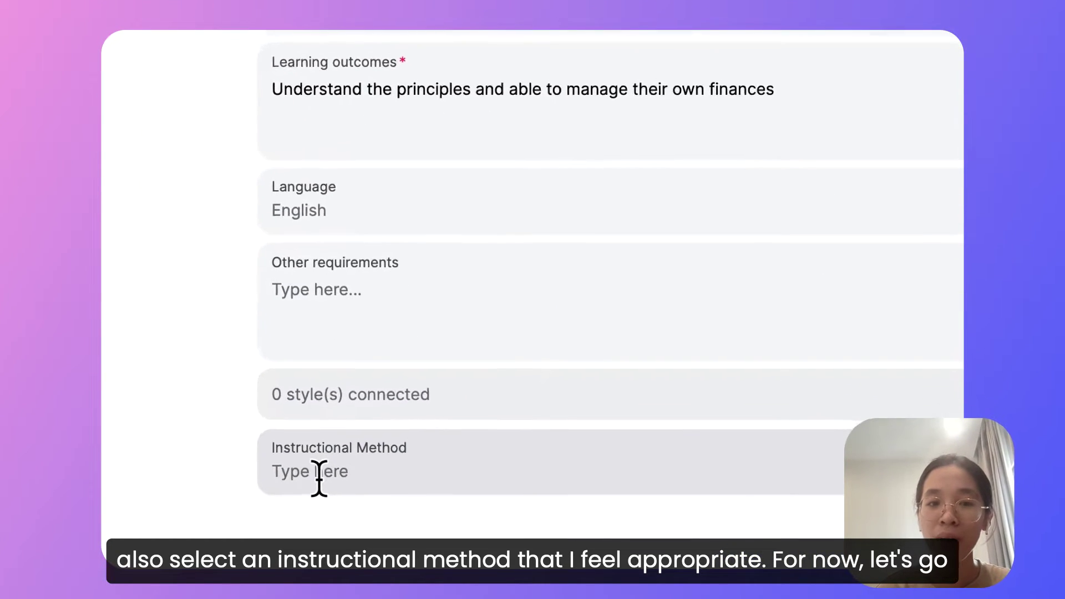
{"action": "left_click", "coordinate": [341, 483]}
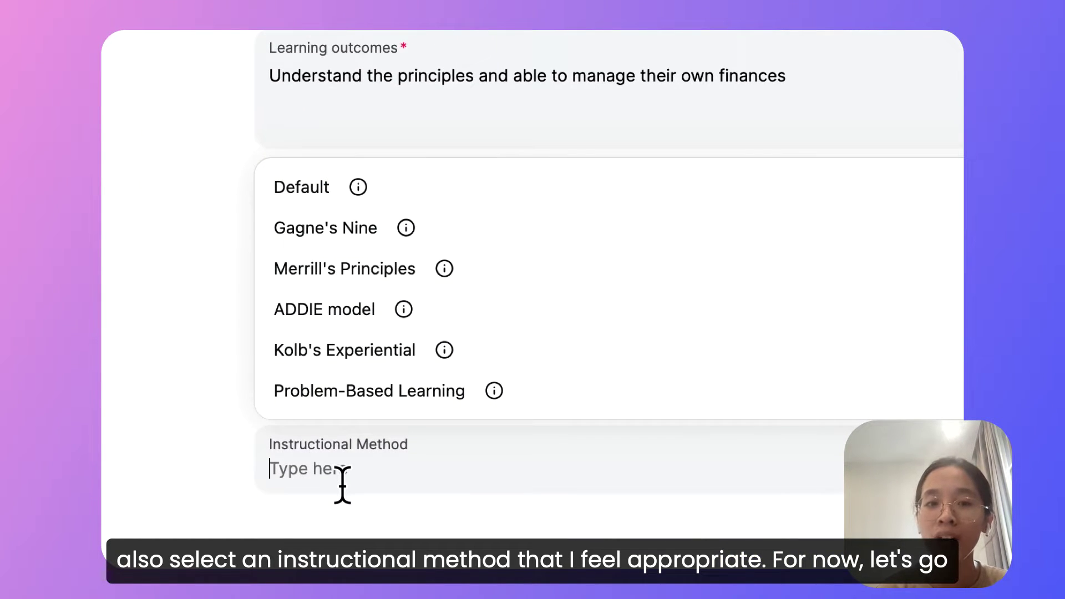
{"action": "left_click", "coordinate": [945, 399]}
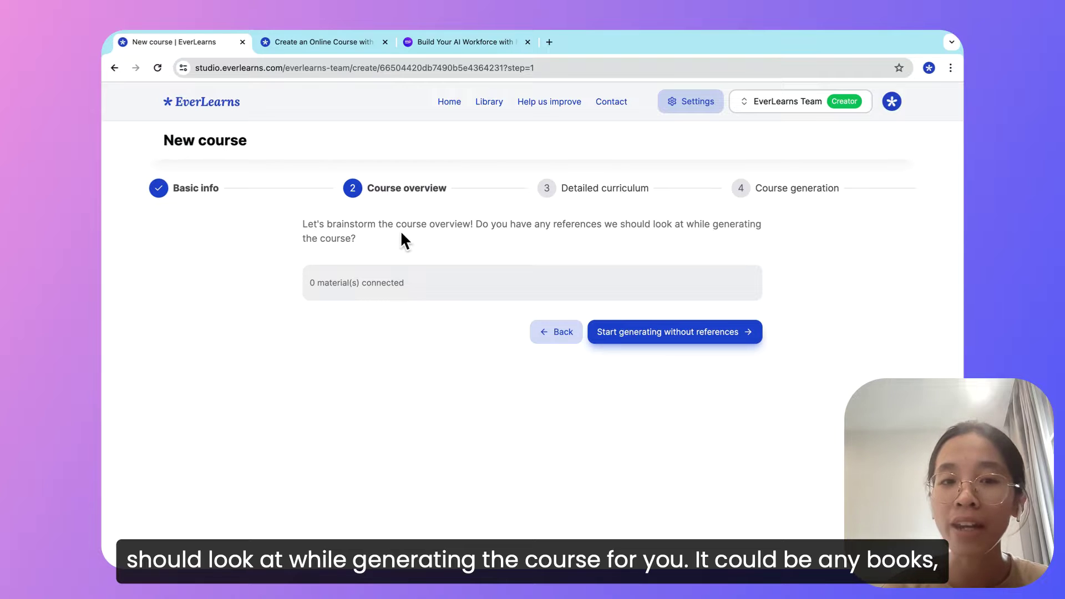
- Generate the course overview without attaching any reference materials
{"action": "left_click", "coordinate": [413, 277]}
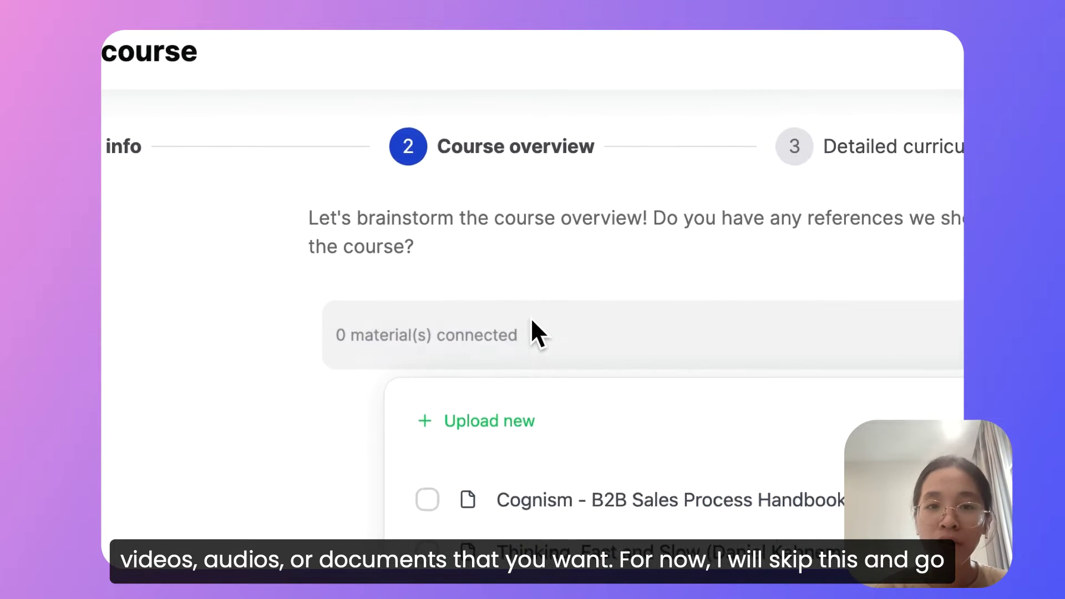
{"action": "left_click", "coordinate": [527, 325]}
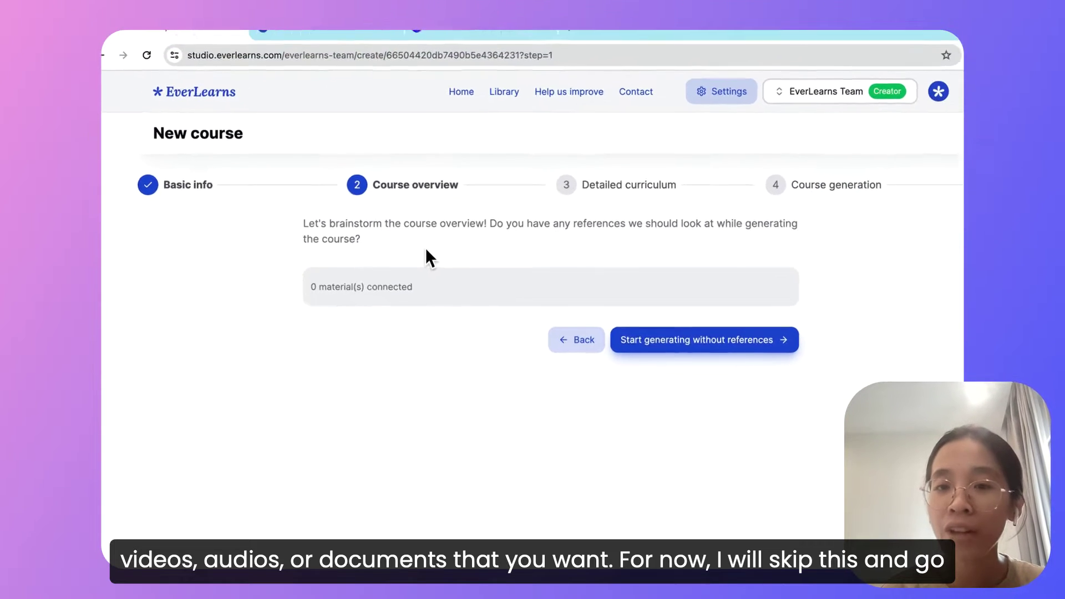
{"action": "left_click", "coordinate": [699, 332]}
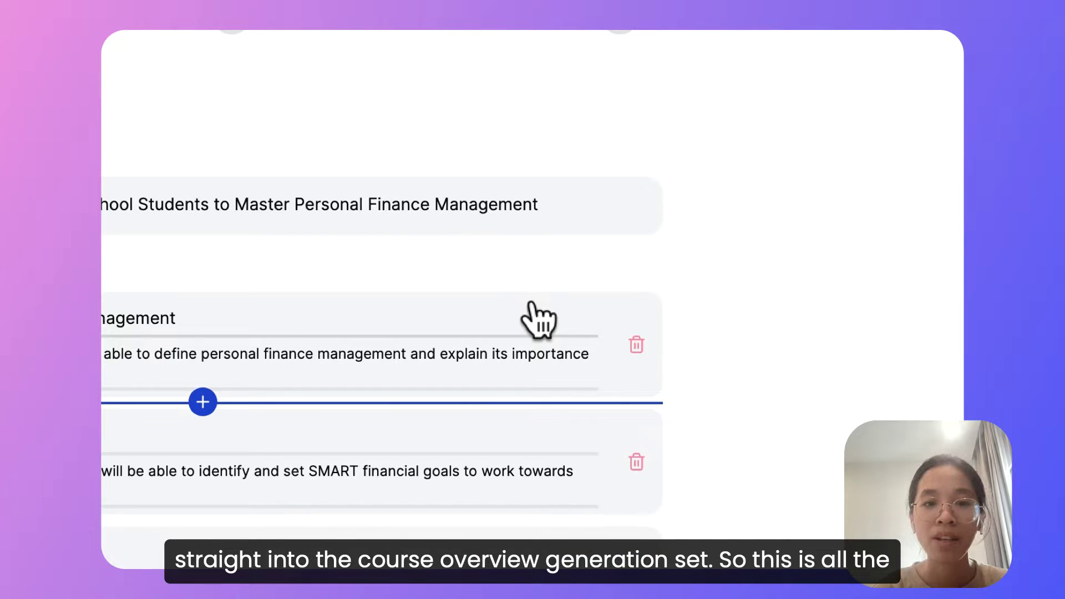
- Review the seven Financial Literacy 101 modules and accept them to build the detailed curriculum
{"action": "scroll", "coordinate": [538, 319], "scroll_direction": "down", "scroll_amount": 3}
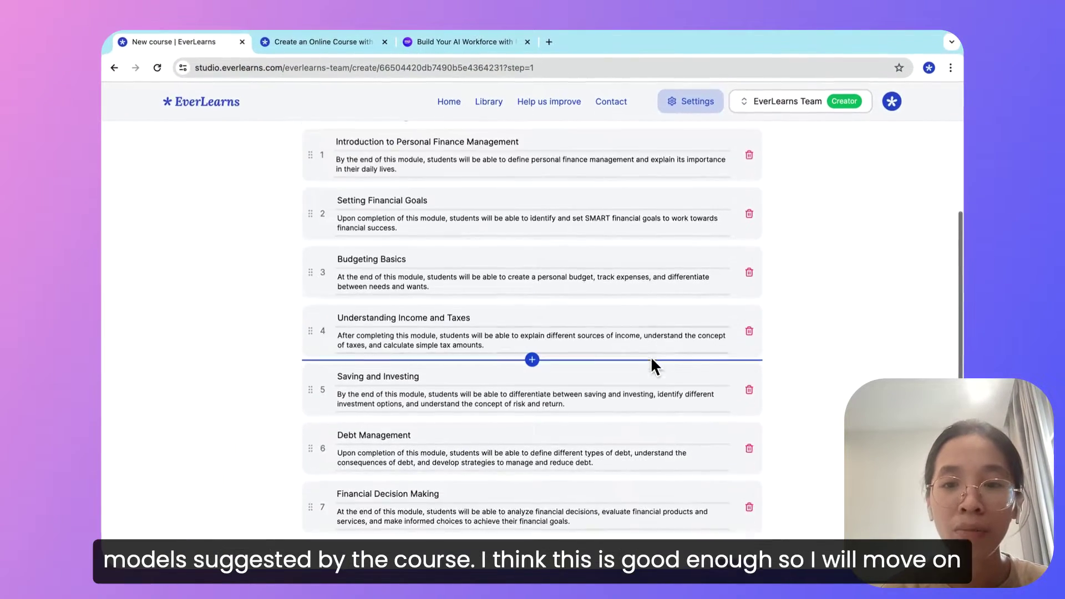
{"action": "scroll", "coordinate": [651, 360], "scroll_direction": "down", "scroll_amount": 2}
{"action": "scroll", "coordinate": [651, 360], "scroll_direction": "up", "scroll_amount": 6}
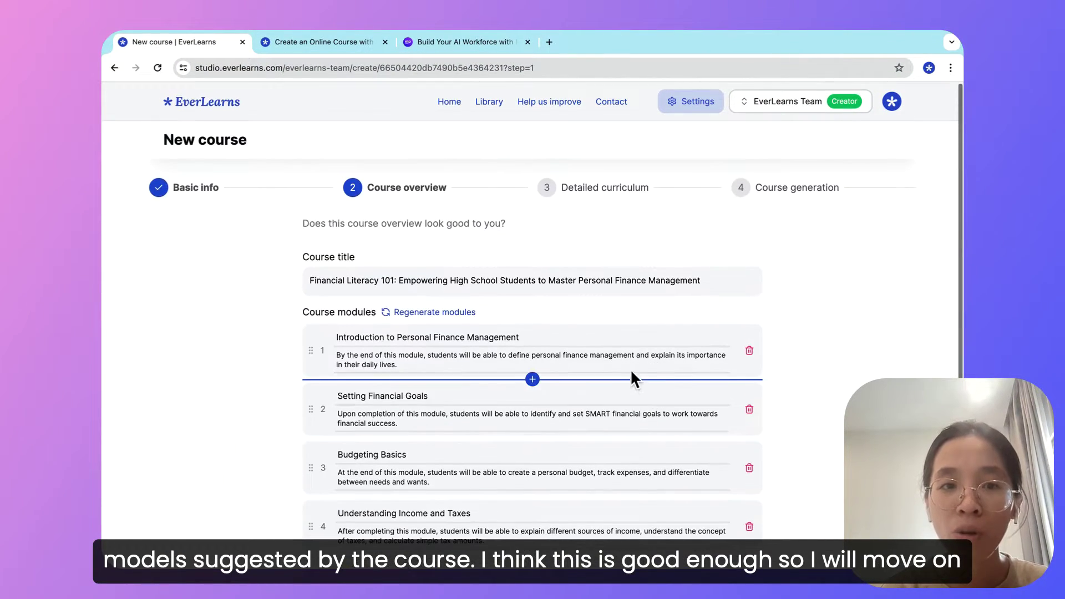
{"action": "scroll", "coordinate": [644, 399], "scroll_direction": "down", "scroll_amount": 5}
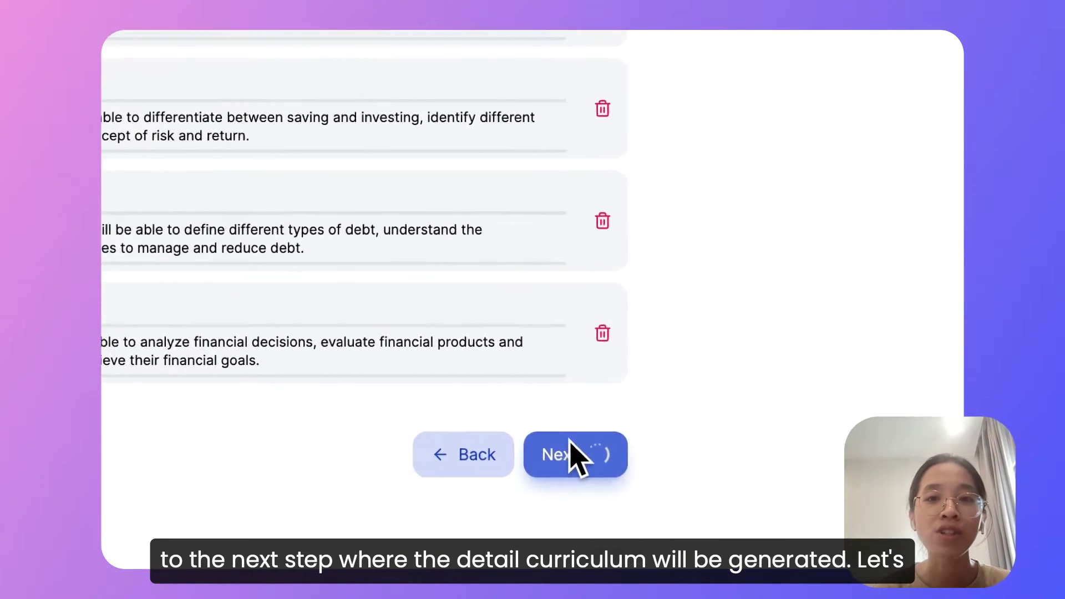
{"action": "left_click", "coordinate": [734, 507]}
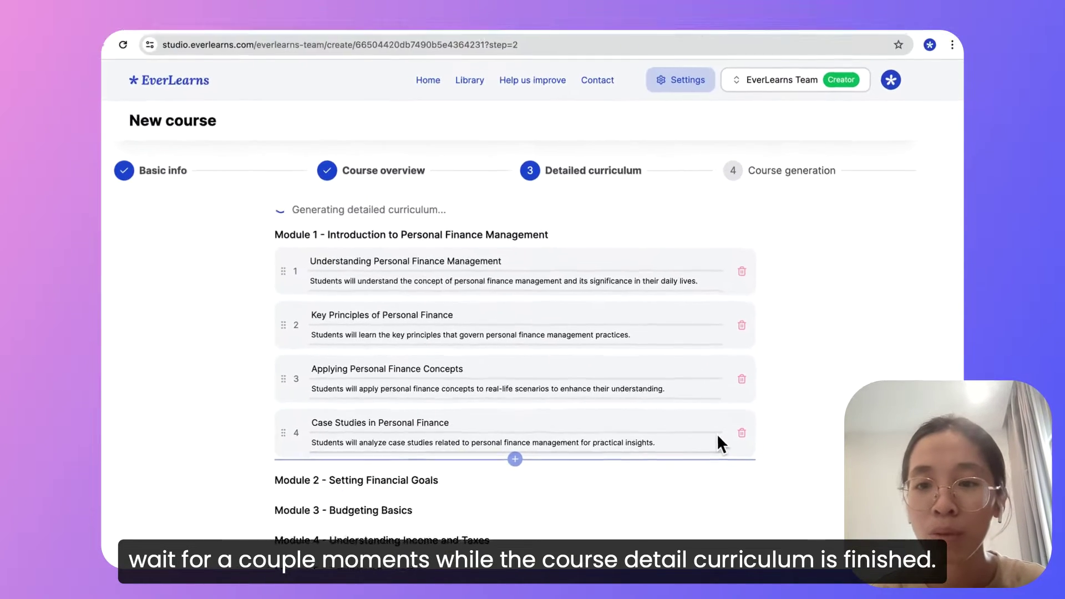
- Review the generated lessons through Module 7 and accept the curriculum to generate the full course
{"action": "scroll", "coordinate": [743, 474], "scroll_direction": "down", "scroll_amount": 2}
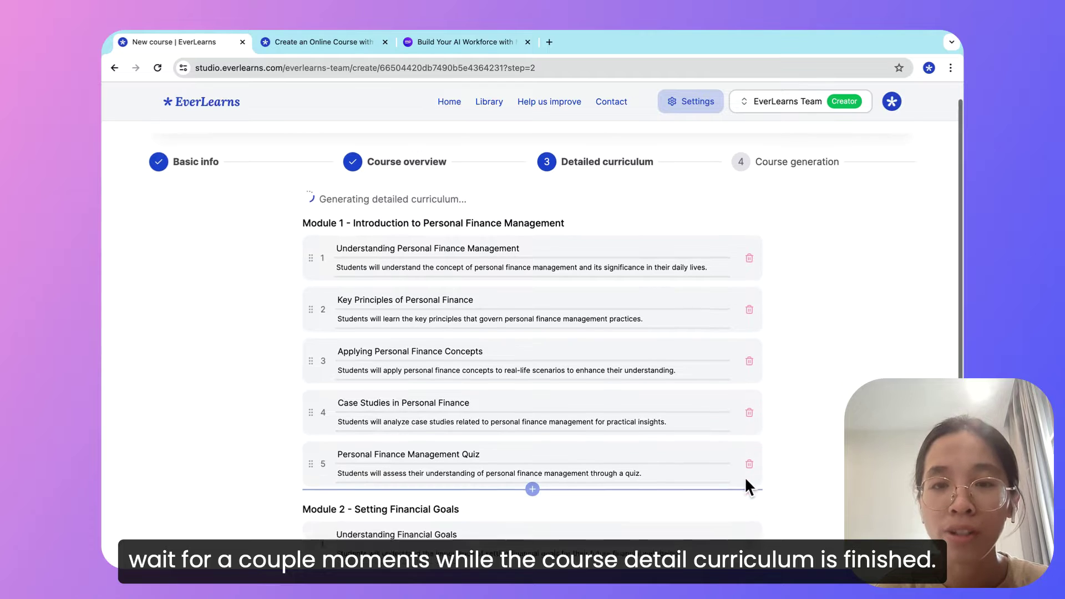
{"action": "scroll", "coordinate": [761, 501], "scroll_direction": "down", "scroll_amount": 5}
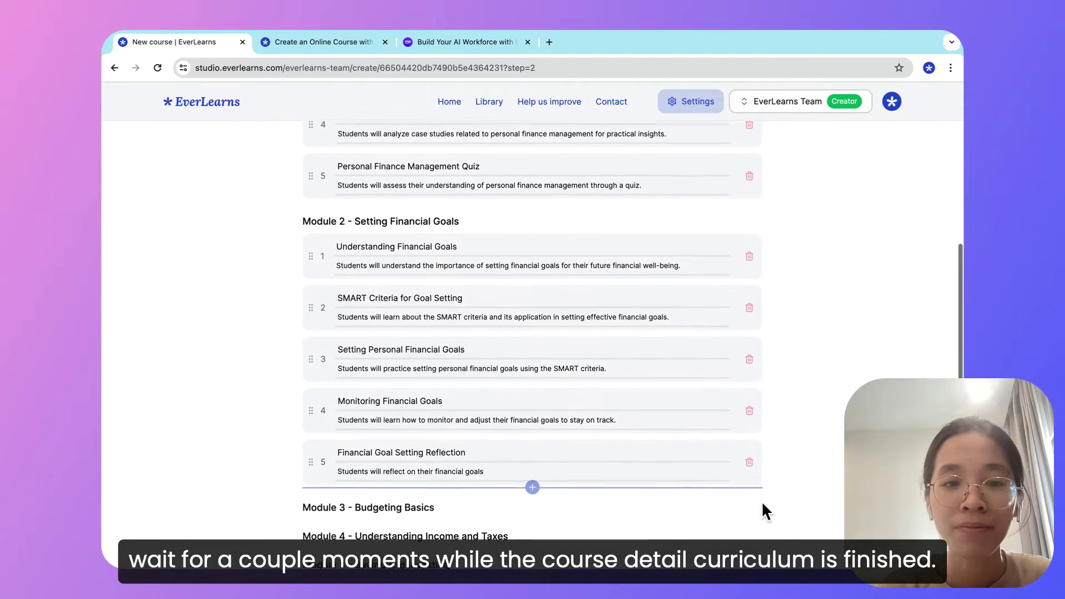
{"action": "scroll", "coordinate": [761, 501], "scroll_direction": "down", "scroll_amount": 5}
{"action": "scroll", "coordinate": [761, 501], "scroll_direction": "down", "scroll_amount": 3}
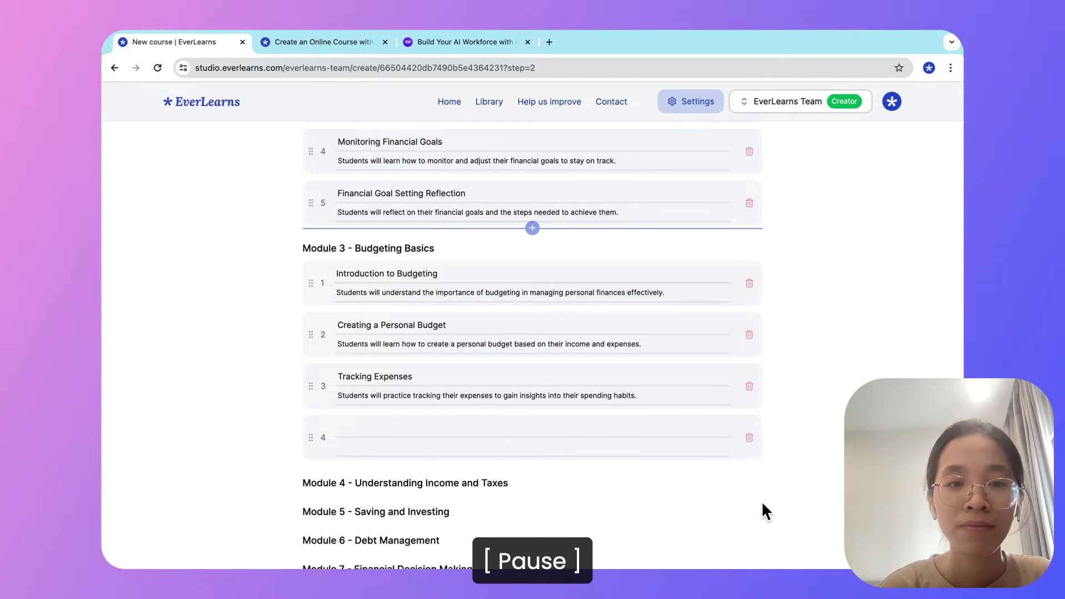
{"action": "scroll", "coordinate": [761, 501], "scroll_direction": "down", "scroll_amount": 3}
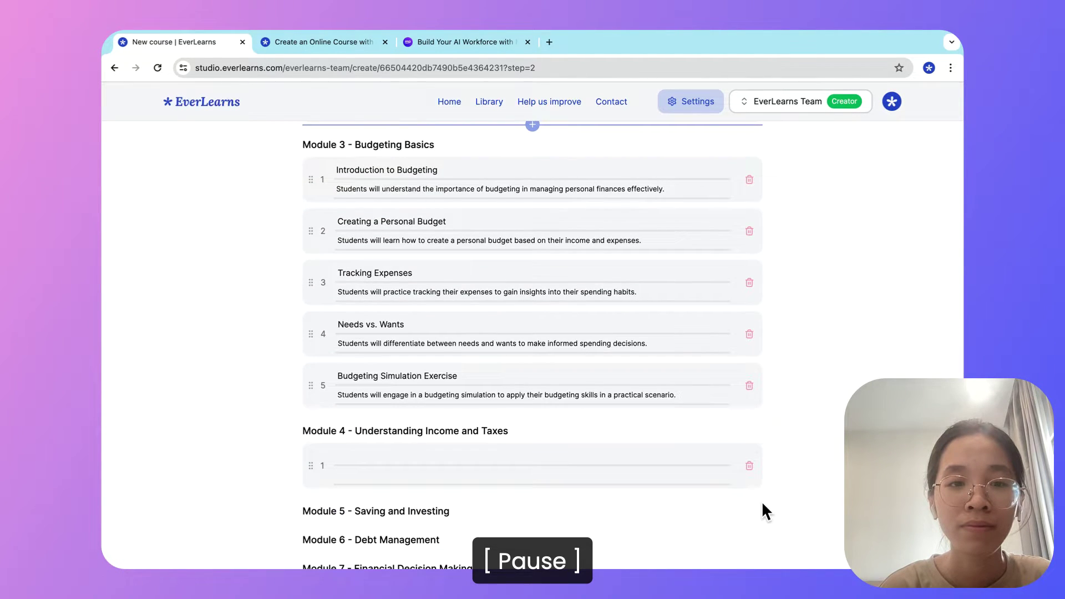
{"action": "scroll", "coordinate": [761, 501], "scroll_direction": "down", "scroll_amount": 3}
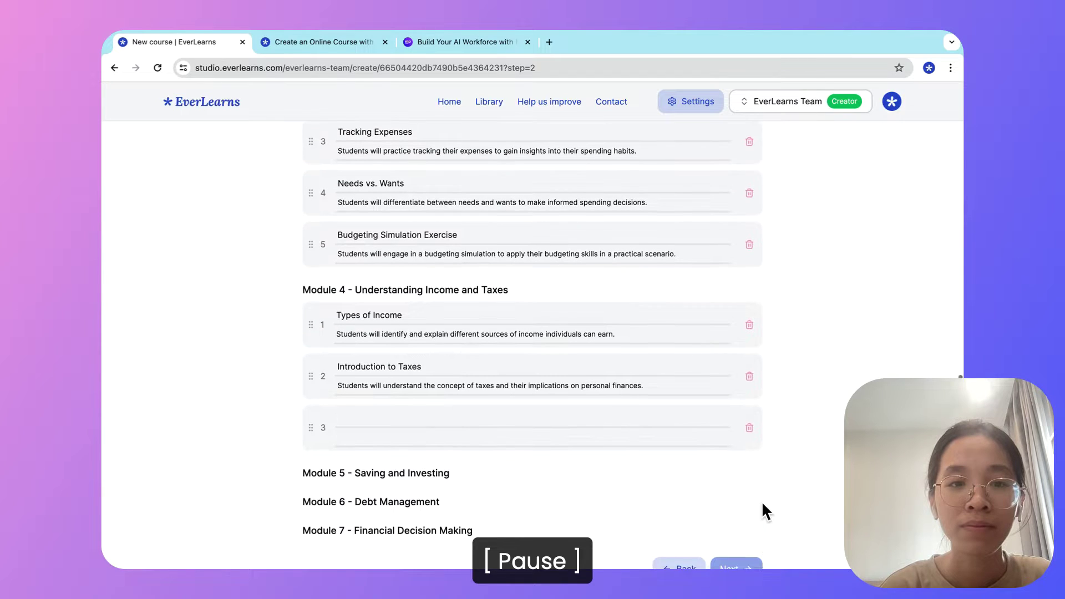
{"action": "scroll", "coordinate": [762, 501], "scroll_direction": "down", "scroll_amount": 2}
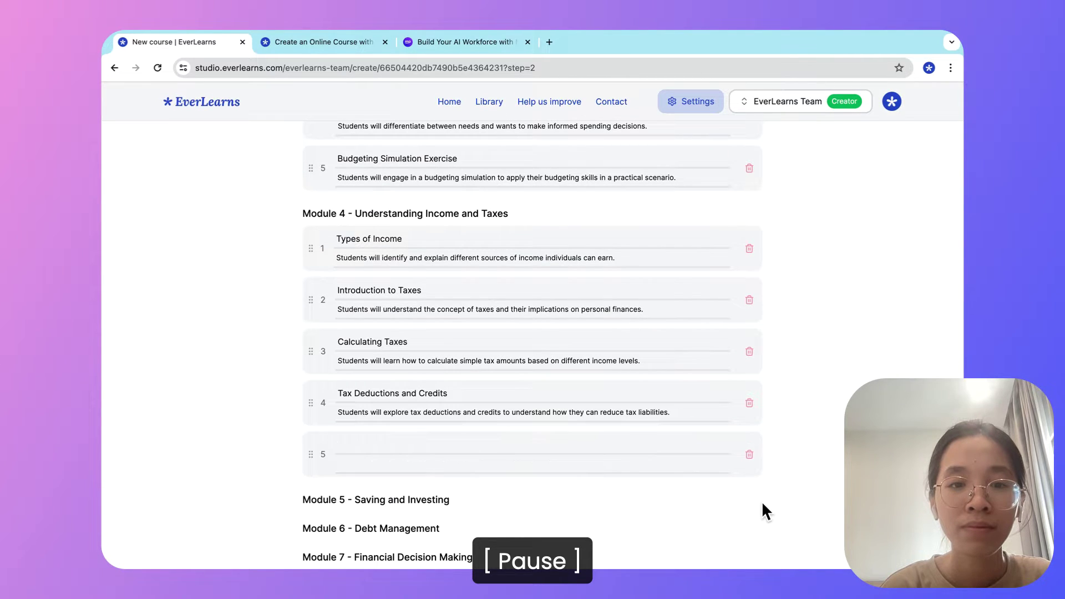
{"action": "scroll", "coordinate": [761, 501], "scroll_direction": "down", "scroll_amount": 1}
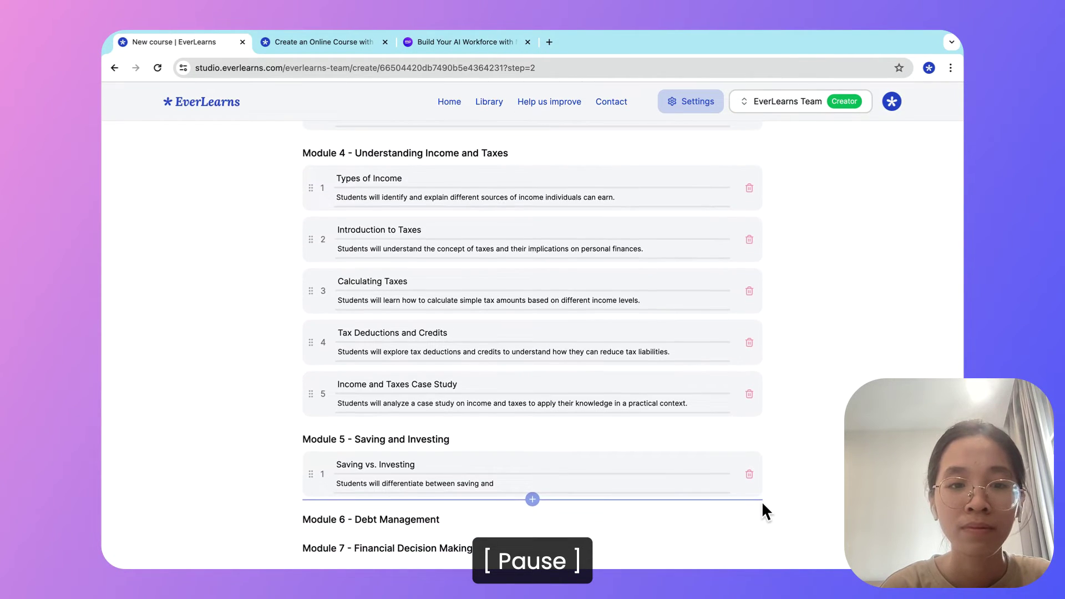
{"action": "scroll", "coordinate": [761, 501], "scroll_direction": "down", "scroll_amount": 2}
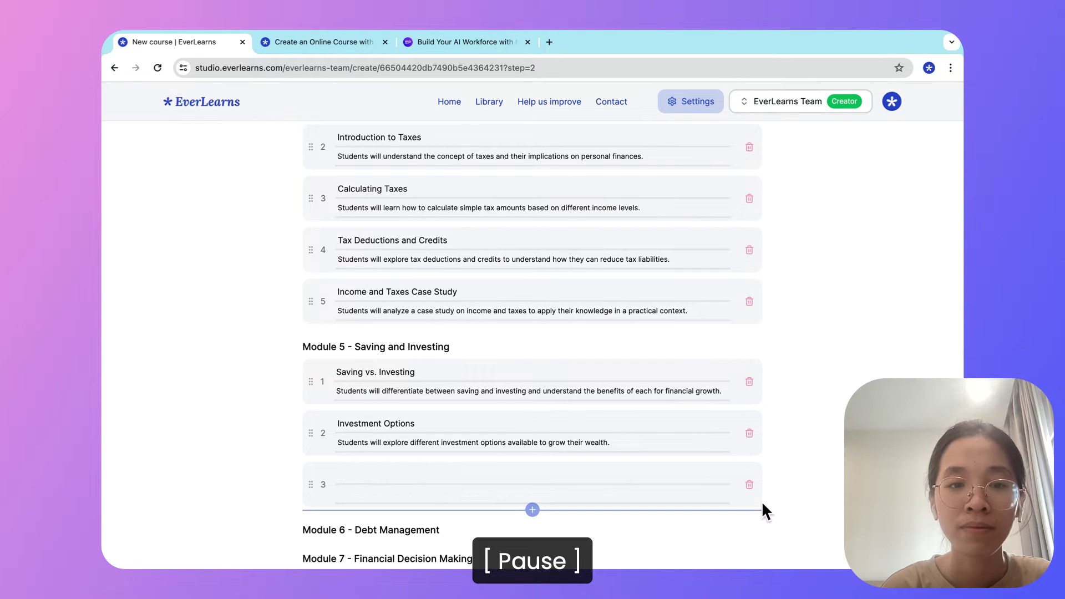
{"action": "scroll", "coordinate": [761, 501], "scroll_direction": "down", "scroll_amount": 2}
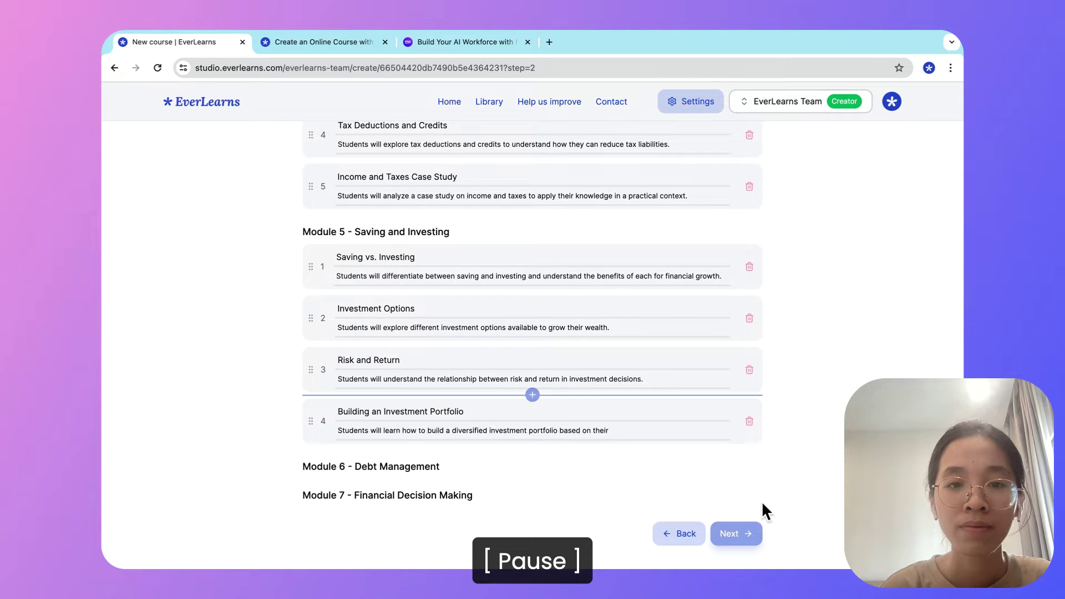
{"action": "scroll", "coordinate": [761, 501], "scroll_direction": "down", "scroll_amount": 1}
{"action": "scroll", "coordinate": [761, 501], "scroll_direction": "down", "scroll_amount": 1}
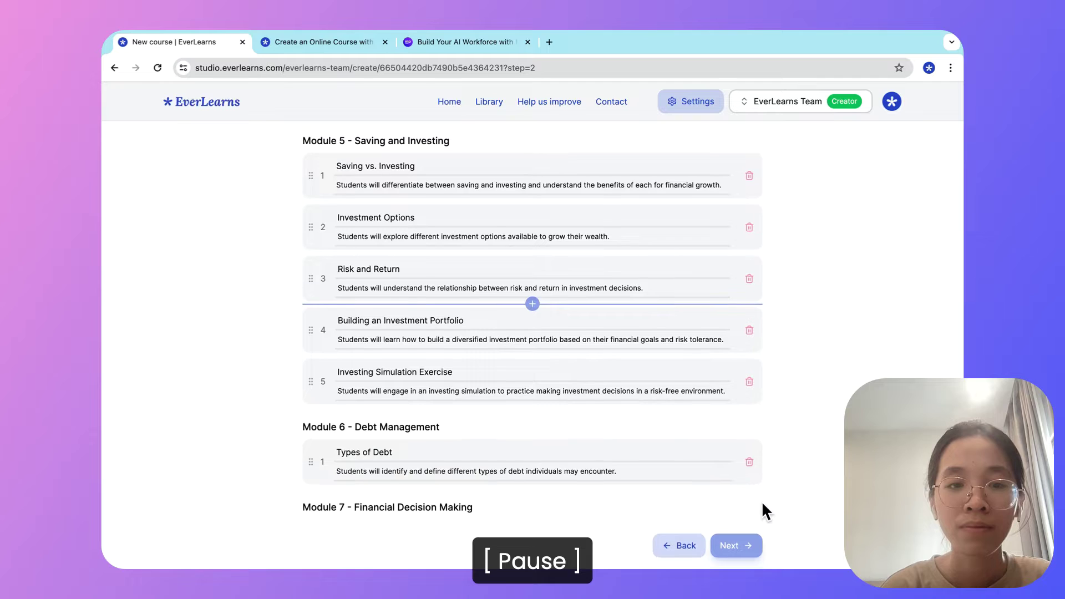
{"action": "scroll", "coordinate": [761, 501], "scroll_direction": "down", "scroll_amount": 3}
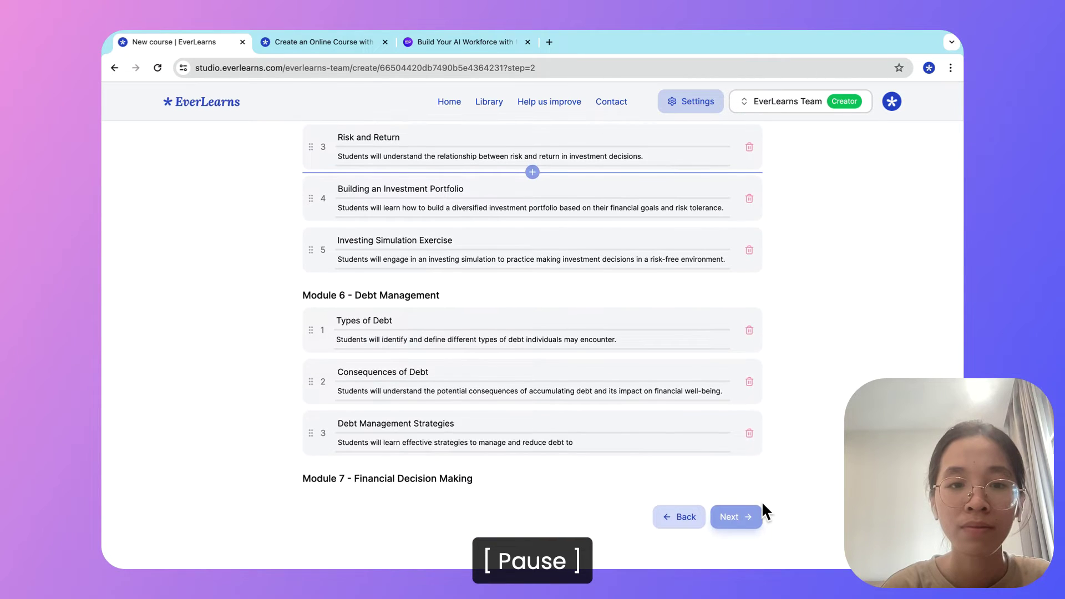
{"action": "scroll", "coordinate": [761, 501], "scroll_direction": "down", "scroll_amount": 1}
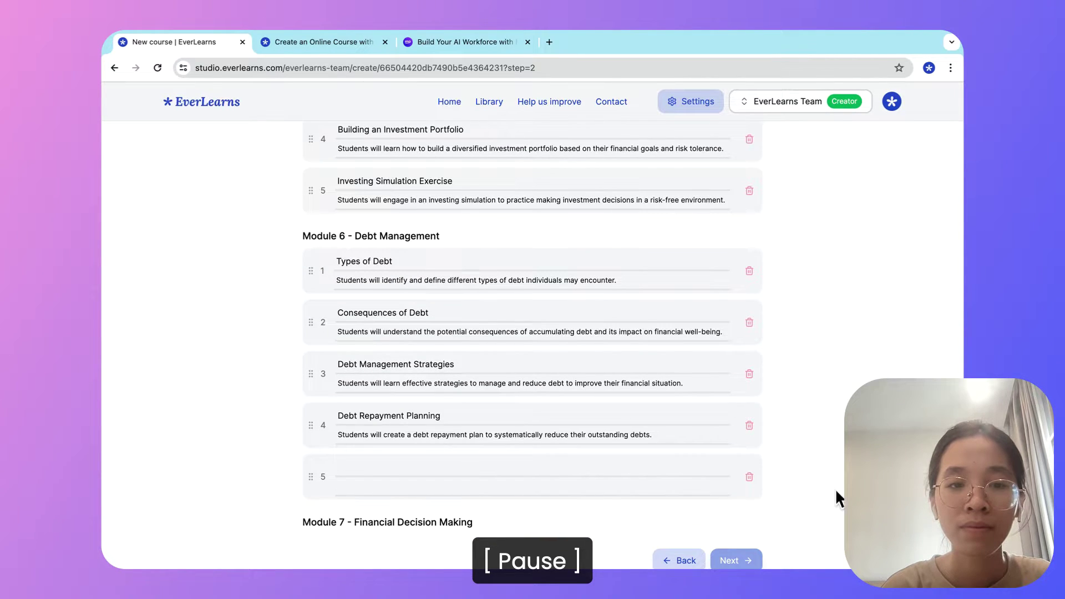
{"action": "scroll", "coordinate": [839, 497], "scroll_direction": "down", "scroll_amount": 2}
{"action": "scroll", "coordinate": [838, 506], "scroll_direction": "down", "scroll_amount": 2}
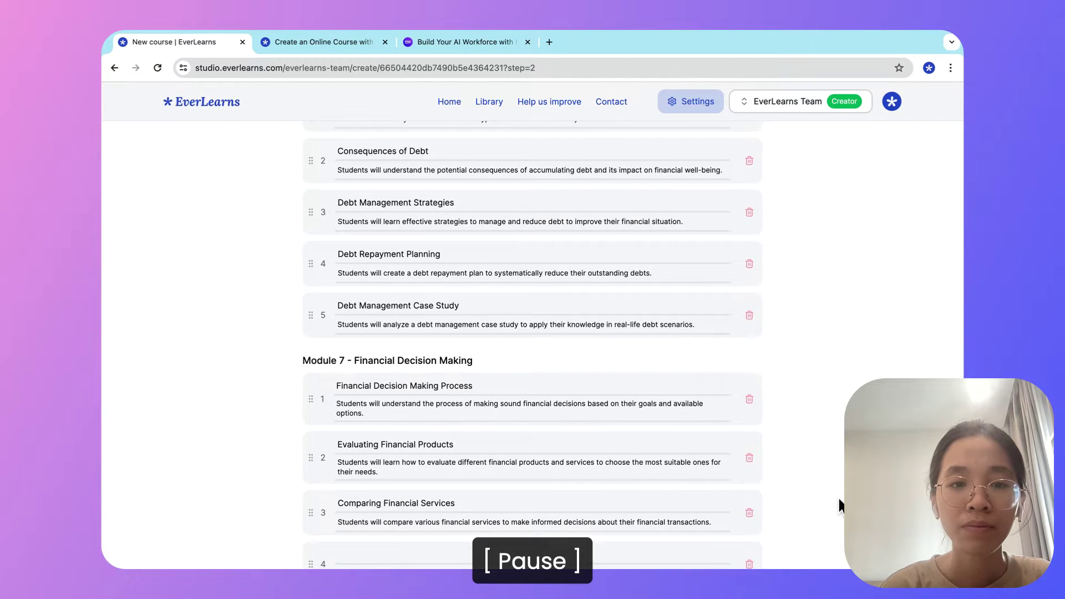
{"action": "scroll", "coordinate": [838, 496], "scroll_direction": "down", "scroll_amount": 2}
{"action": "scroll", "coordinate": [838, 496], "scroll_direction": "down", "scroll_amount": 2}
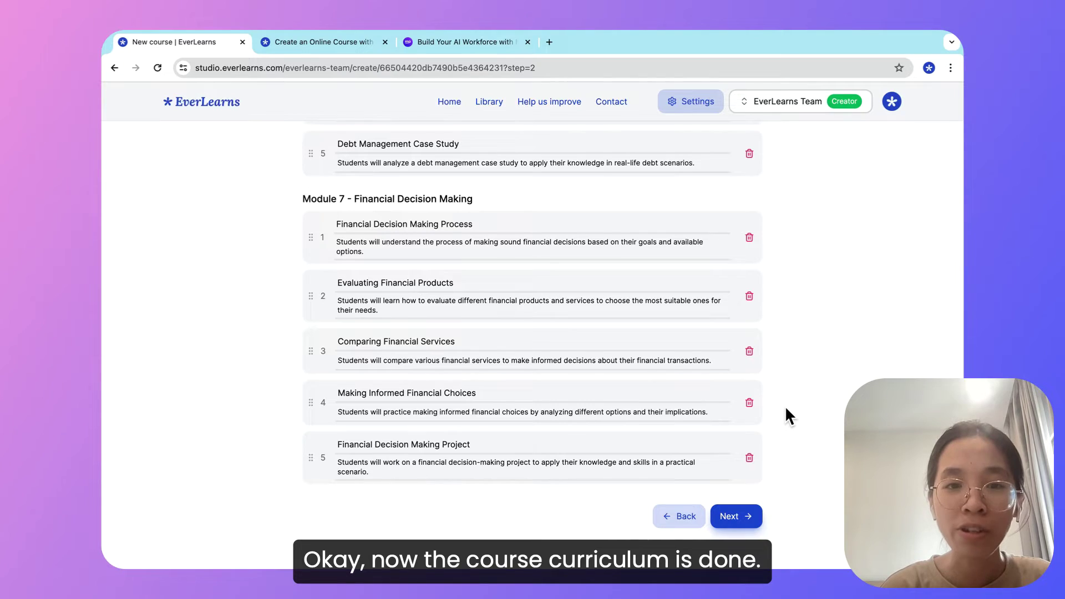
{"action": "scroll", "coordinate": [784, 405], "scroll_direction": "up", "scroll_amount": 15}
{"action": "scroll", "coordinate": [786, 410], "scroll_direction": "up", "scroll_amount": 18}
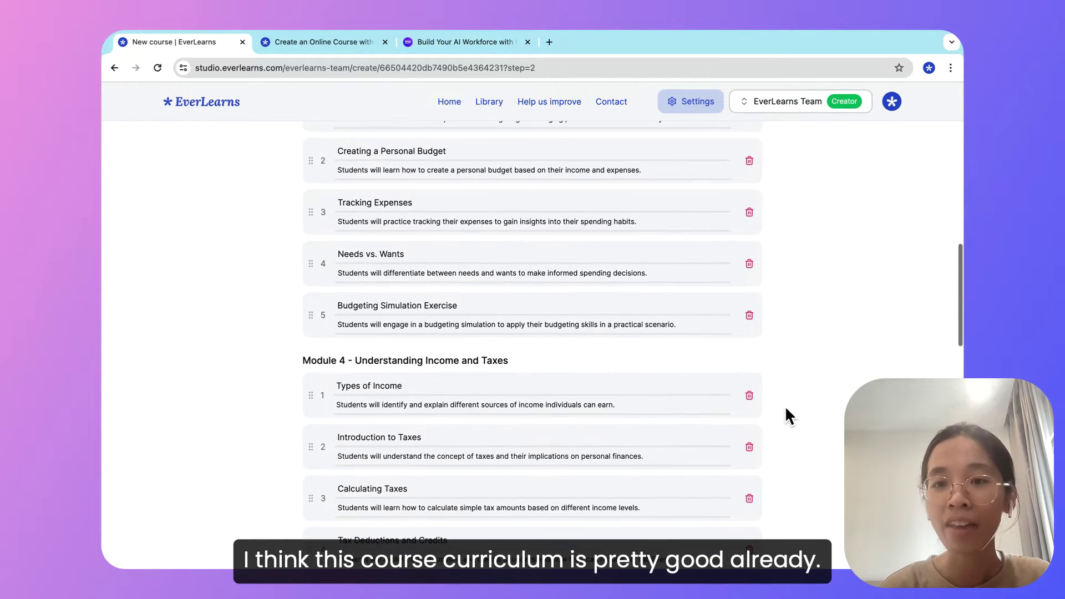
{"action": "scroll", "coordinate": [807, 363], "scroll_direction": "up", "scroll_amount": 4}
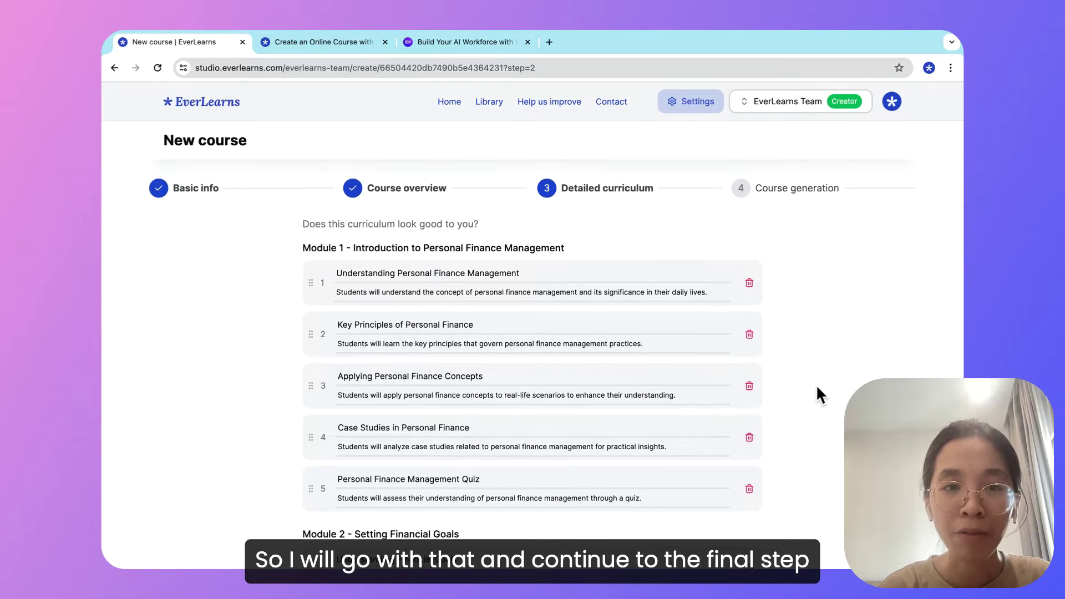
{"action": "scroll", "coordinate": [817, 388], "scroll_direction": "down", "scroll_amount": 20}
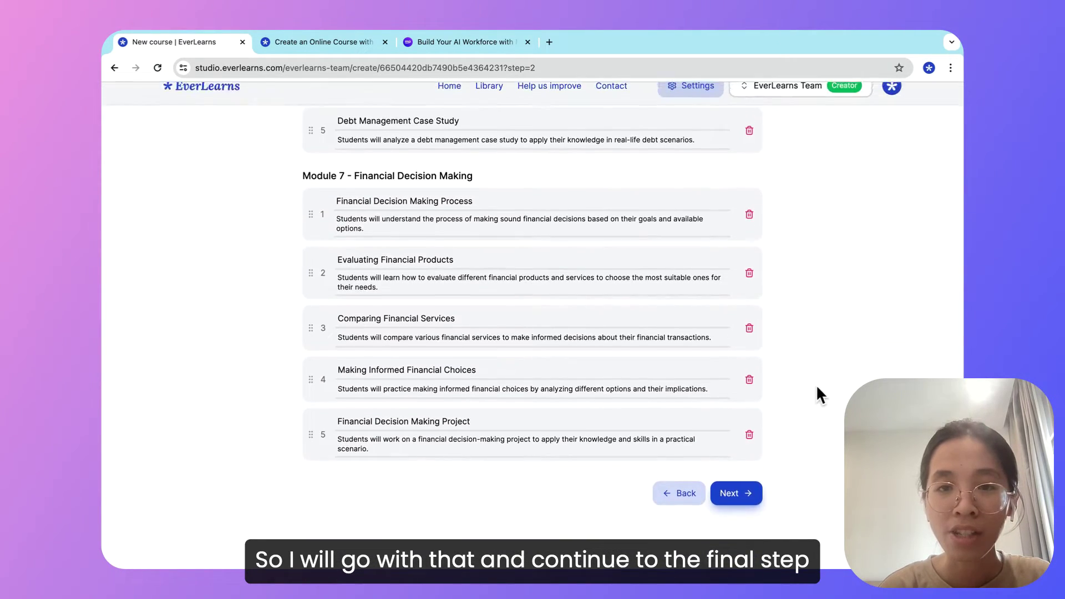
{"action": "left_click", "coordinate": [737, 526]}
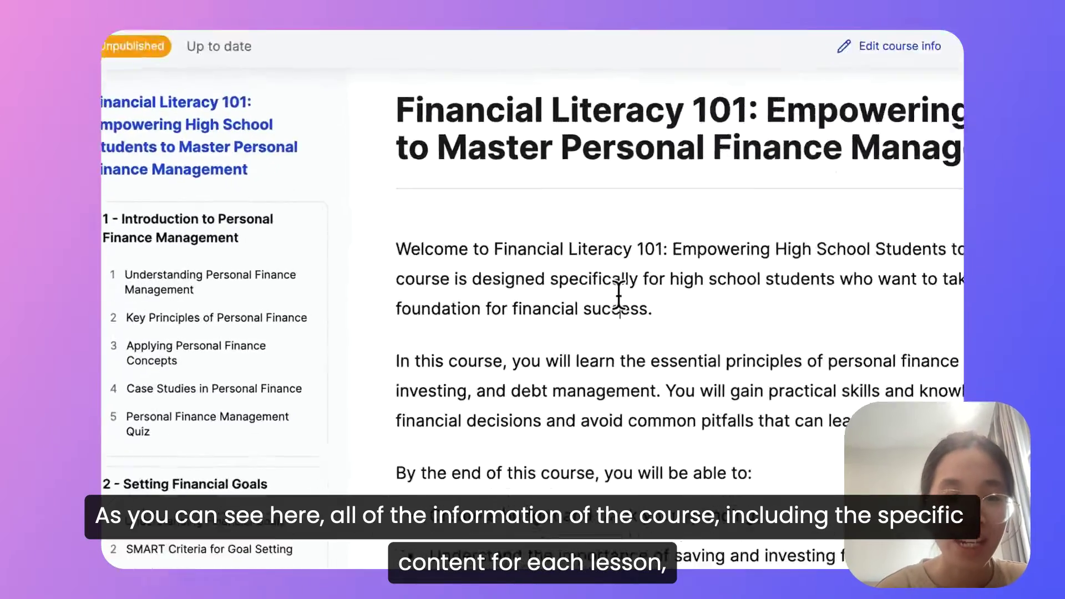
- Open and read through the Understanding Personal Finance Management lesson
{"action": "scroll", "coordinate": [650, 382], "scroll_direction": "down", "scroll_amount": 3}
{"action": "scroll", "coordinate": [650, 376], "scroll_direction": "up", "scroll_amount": 3}
{"action": "left_click", "coordinate": [285, 277]}
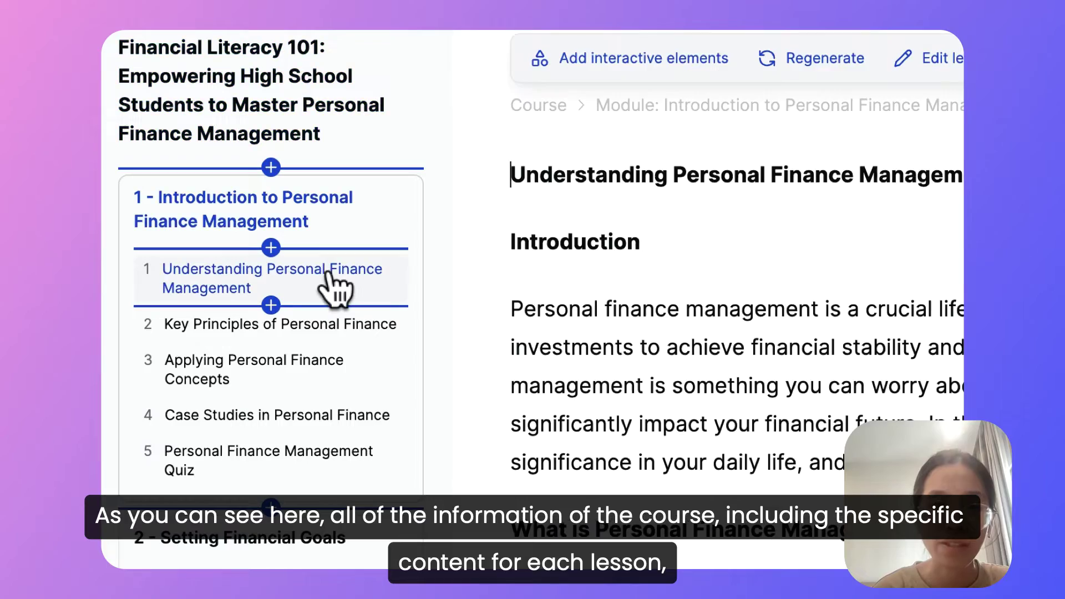
{"action": "scroll", "coordinate": [694, 380], "scroll_direction": "down", "scroll_amount": 8}
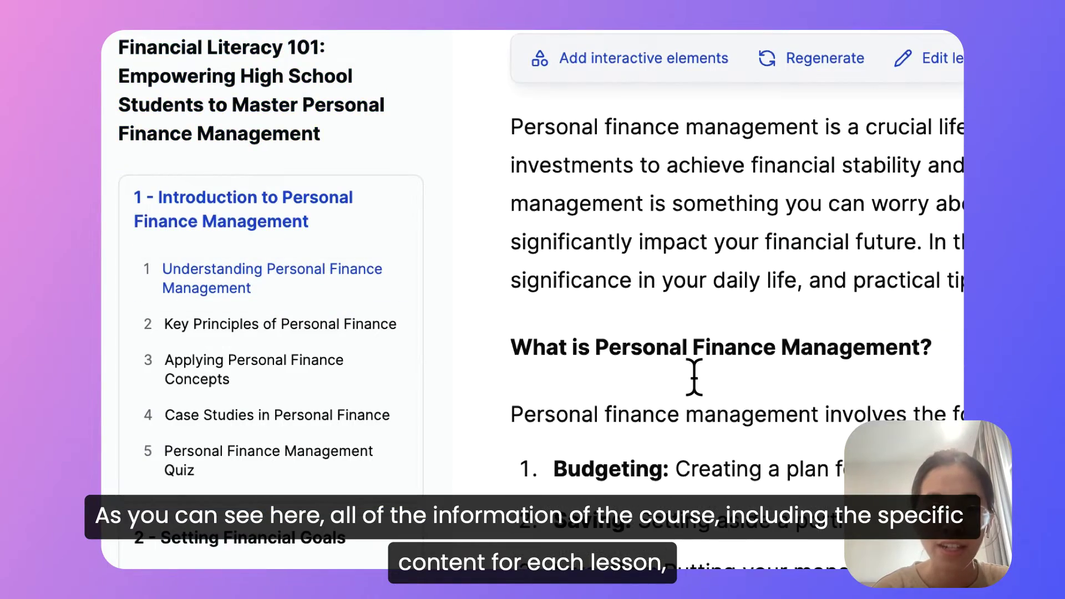
{"action": "scroll", "coordinate": [694, 377], "scroll_direction": "down", "scroll_amount": 3}
{"action": "scroll", "coordinate": [693, 377], "scroll_direction": "up", "scroll_amount": 7}
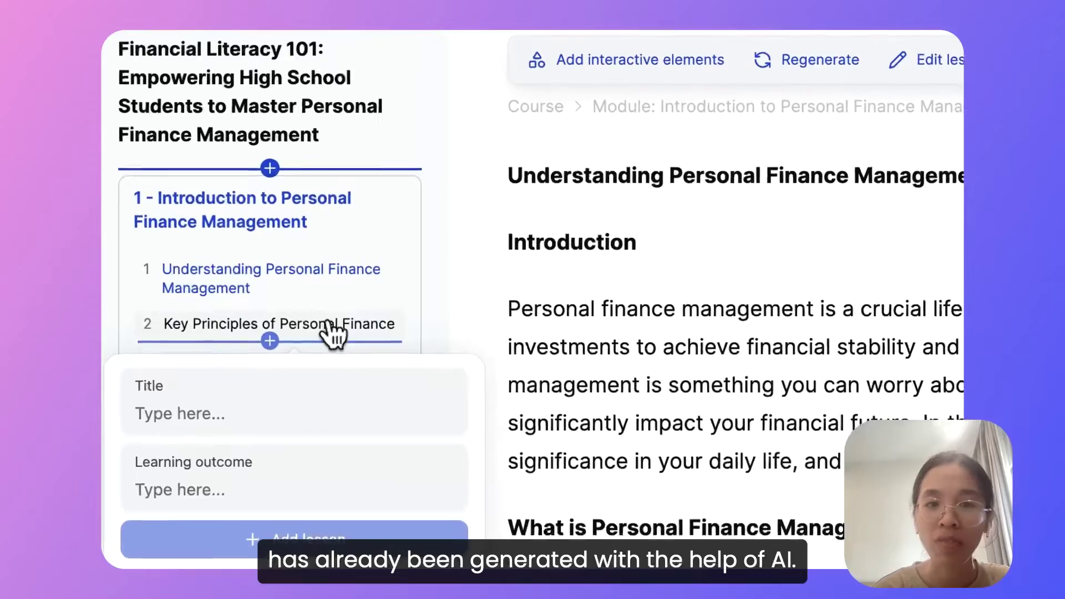
- Open and read through the Key Principles of Personal Finance lesson
{"action": "left_click", "coordinate": [228, 311]}
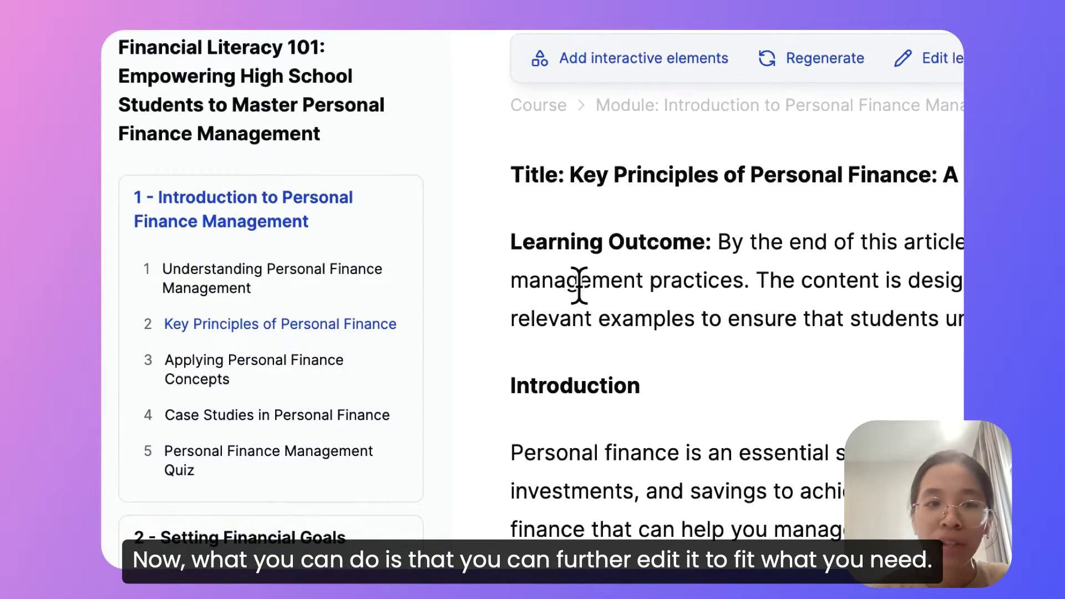
{"action": "scroll", "coordinate": [401, 290], "scroll_direction": "down", "scroll_amount": 3}
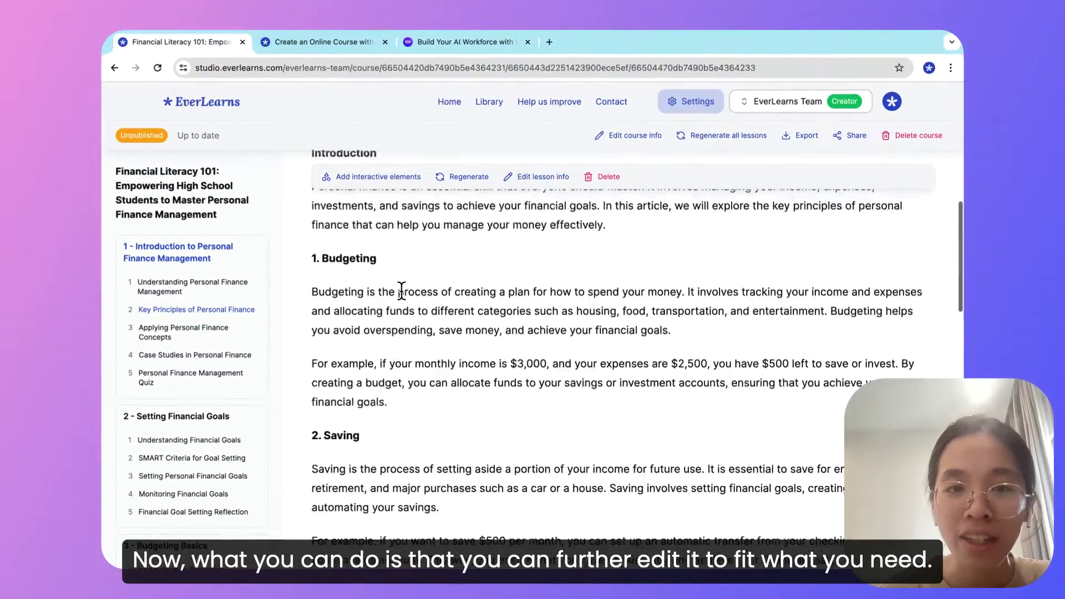
{"action": "scroll", "coordinate": [333, 294], "scroll_direction": "down", "scroll_amount": 5}
{"action": "scroll", "coordinate": [466, 277], "scroll_direction": "up", "scroll_amount": 10}
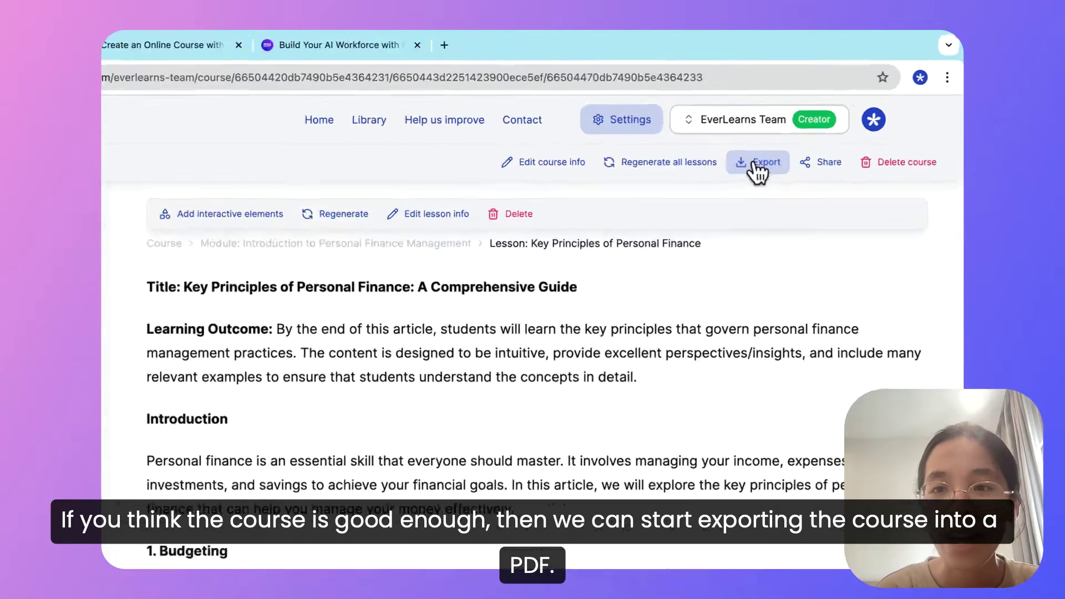
- Export the whole course to PDF from the Export menu
{"action": "left_click", "coordinate": [768, 158]}
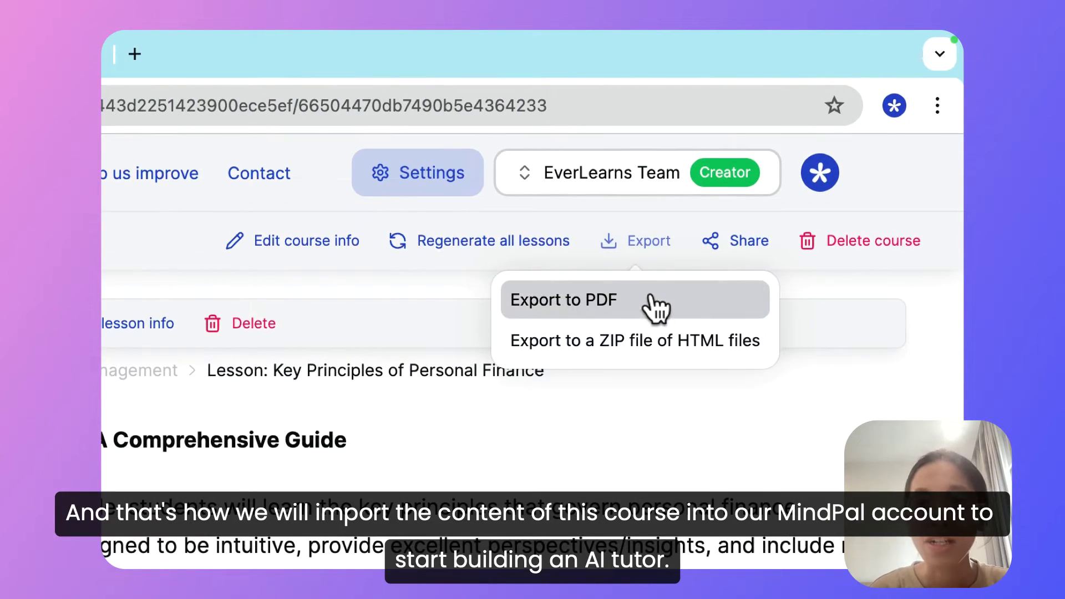
{"action": "left_click", "coordinate": [656, 307]}
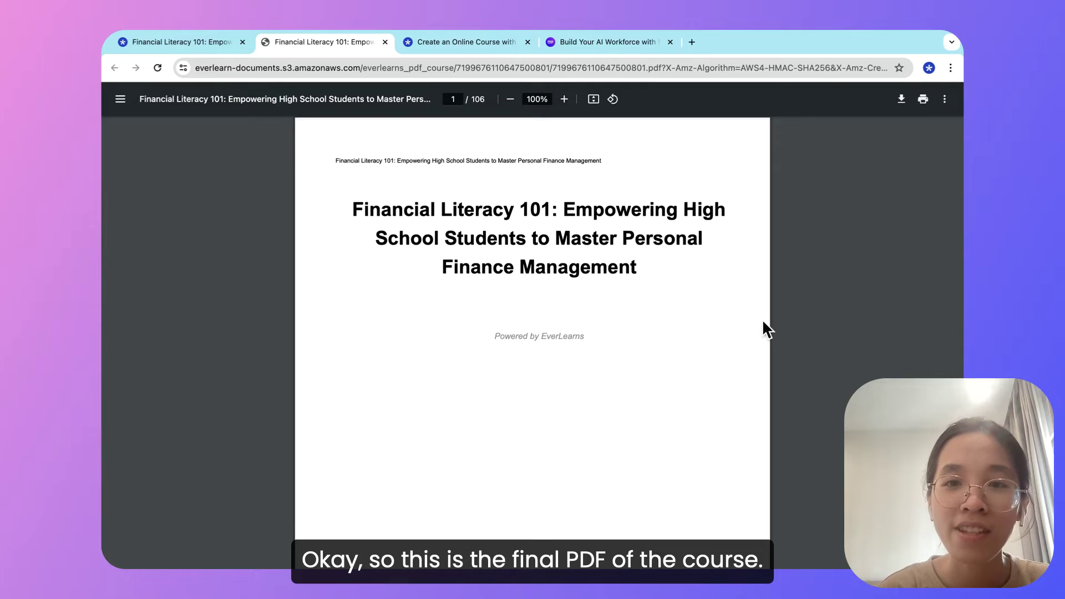
- Save the 106-page course PDF to Downloads, then move to the MindPal desktop
{"action": "scroll", "coordinate": [642, 298], "scroll_direction": "down", "scroll_amount": 10}
{"action": "scroll", "coordinate": [649, 392], "scroll_direction": "down", "scroll_amount": 5}
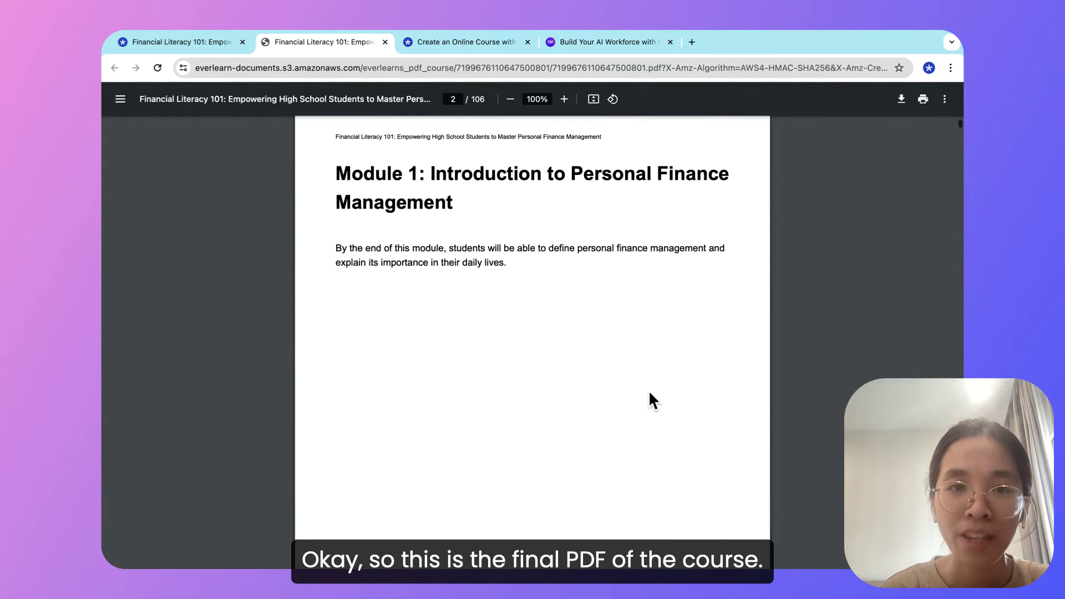
{"action": "scroll", "coordinate": [649, 392], "scroll_direction": "up", "scroll_amount": 15}
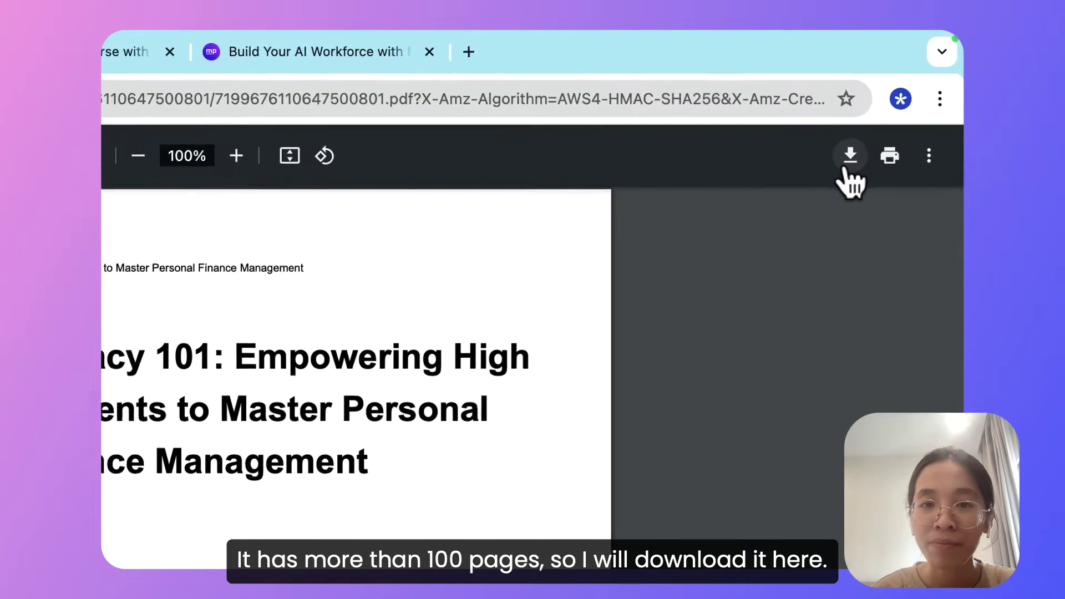
{"action": "left_click", "coordinate": [901, 101]}
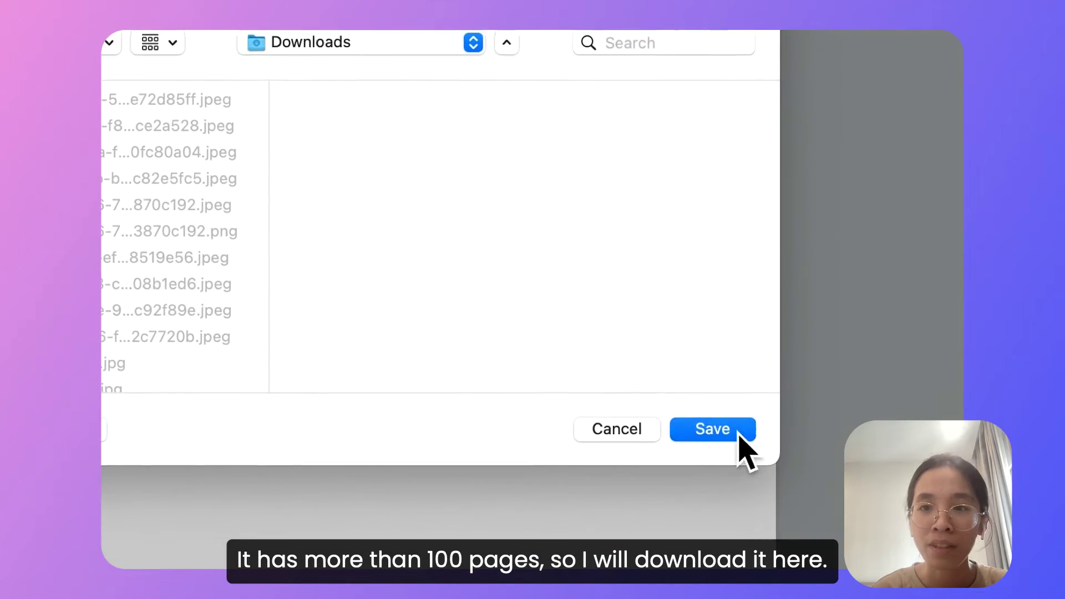
{"action": "left_click", "coordinate": [674, 424]}
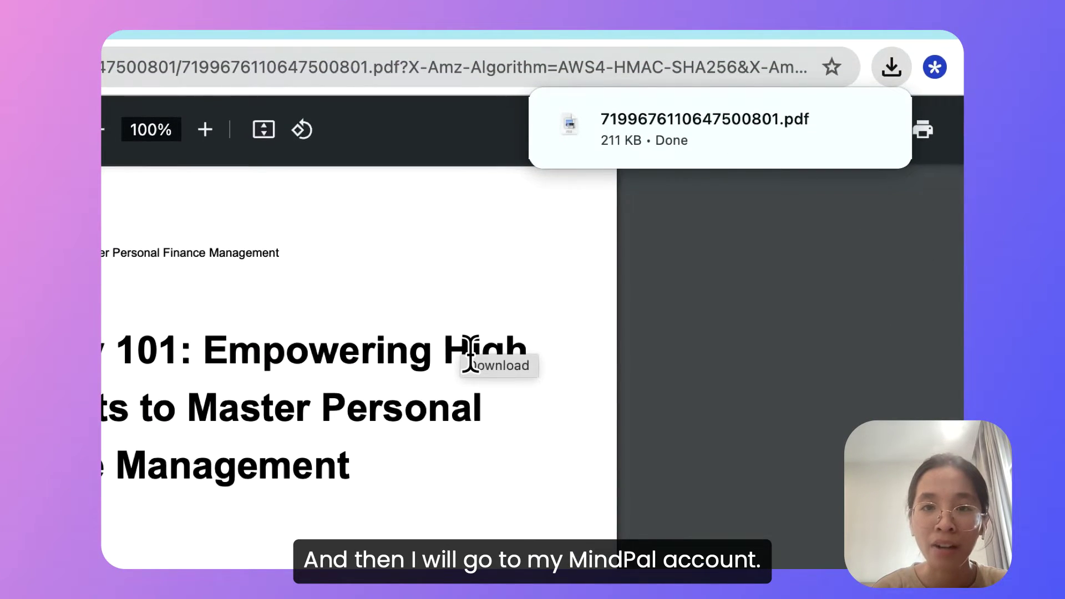
{"action": "key", "text": "ctrl+Right"}
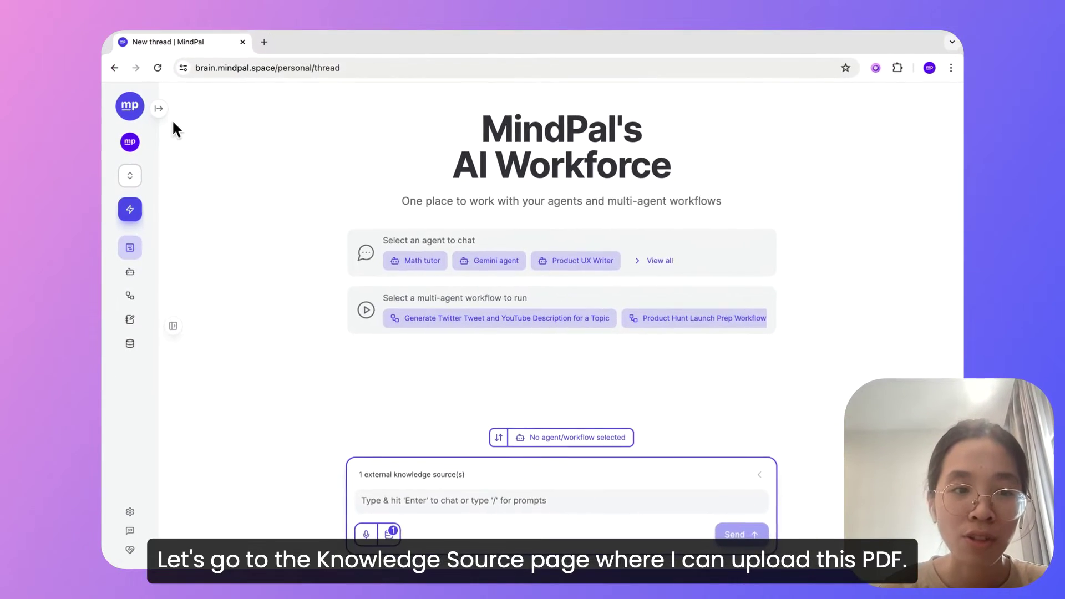
- Upload the course PDF from Downloads as a new MindPal knowledge source
{"action": "left_click", "coordinate": [159, 109]}
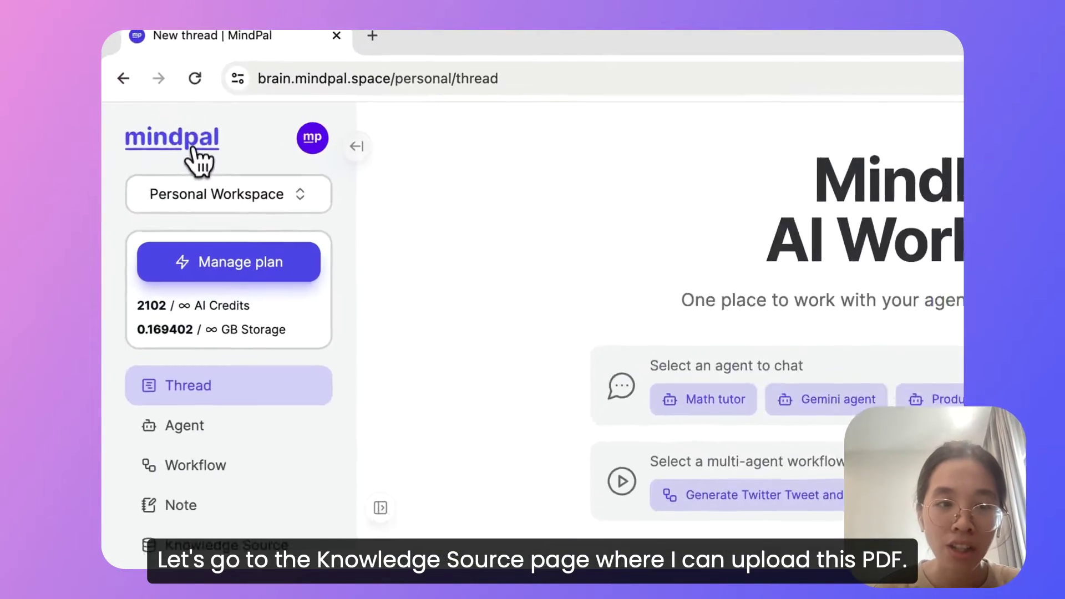
{"action": "left_click", "coordinate": [253, 438]}
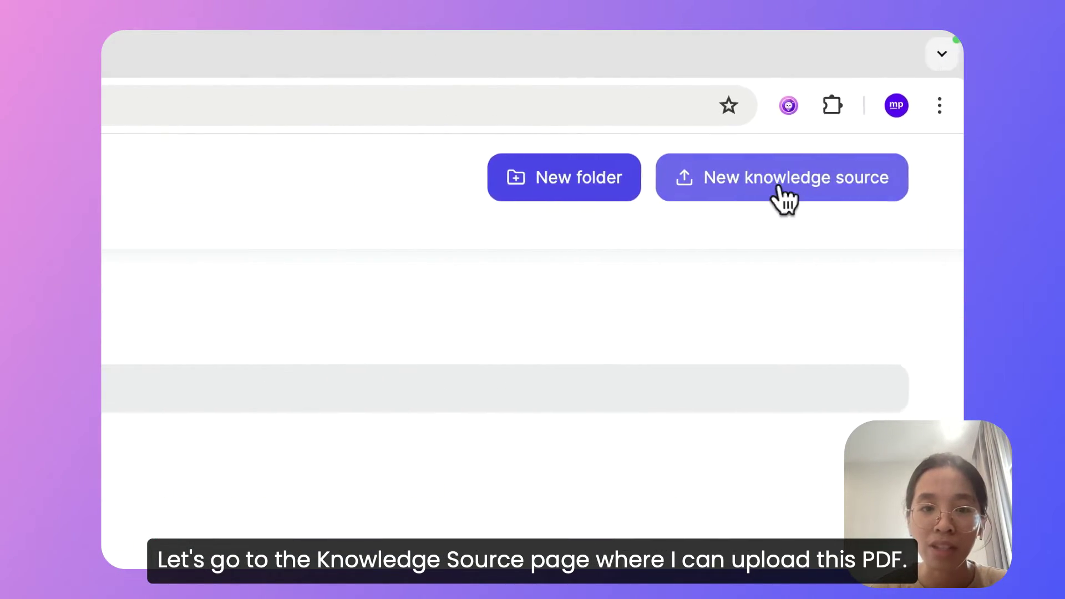
{"action": "left_click", "coordinate": [782, 191]}
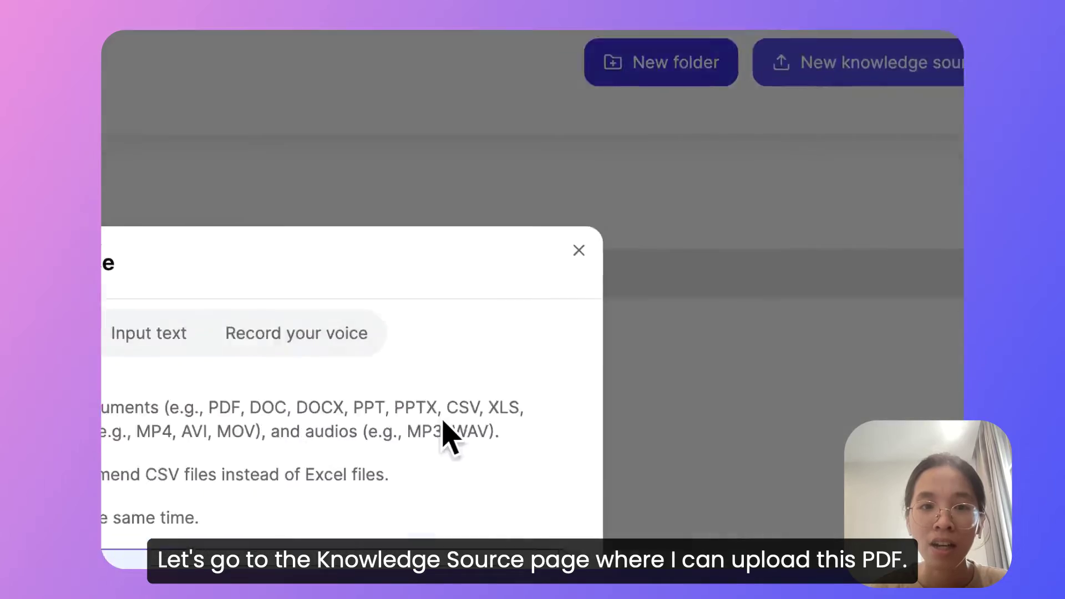
{"action": "left_click", "coordinate": [372, 429]}
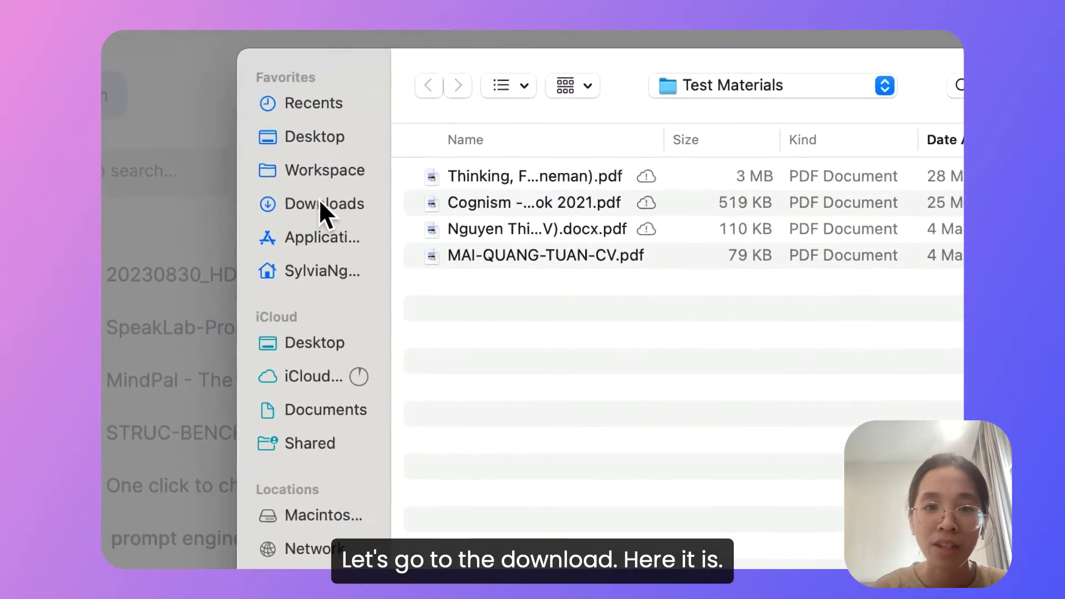
{"action": "left_click", "coordinate": [260, 149]}
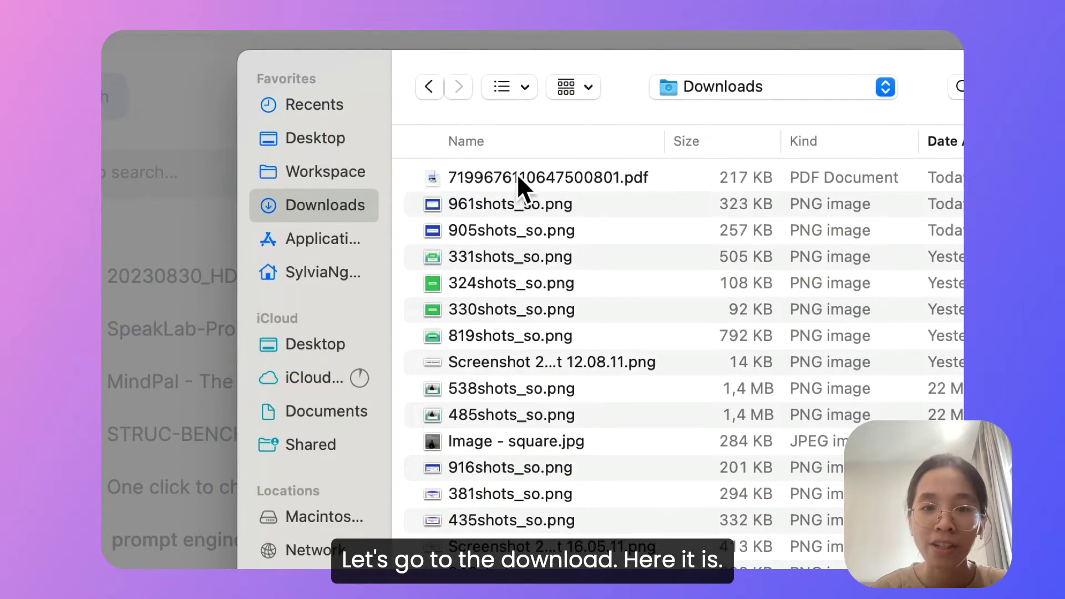
{"action": "double_click", "coordinate": [517, 176]}
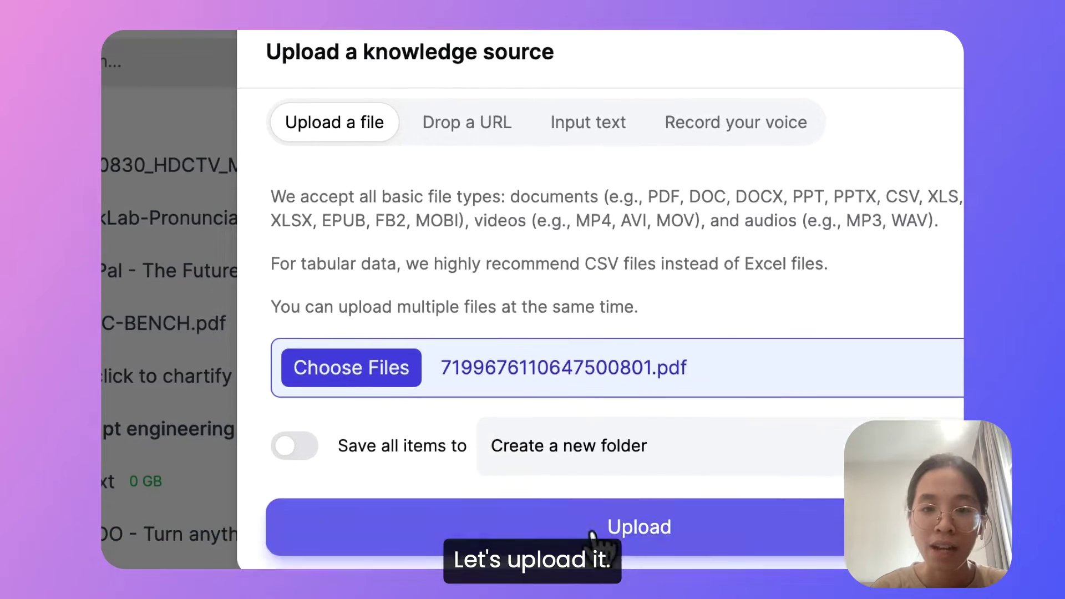
{"action": "left_click", "coordinate": [595, 549]}
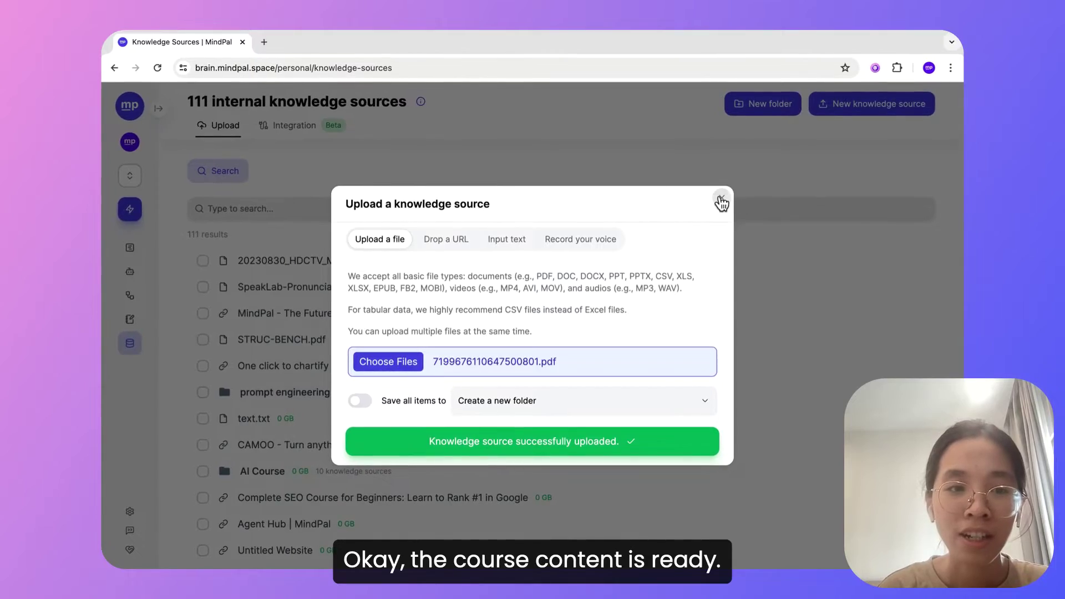
{"action": "left_click", "coordinate": [721, 202]}
{"action": "scroll", "coordinate": [615, 216], "scroll_direction": "down", "scroll_amount": 15}
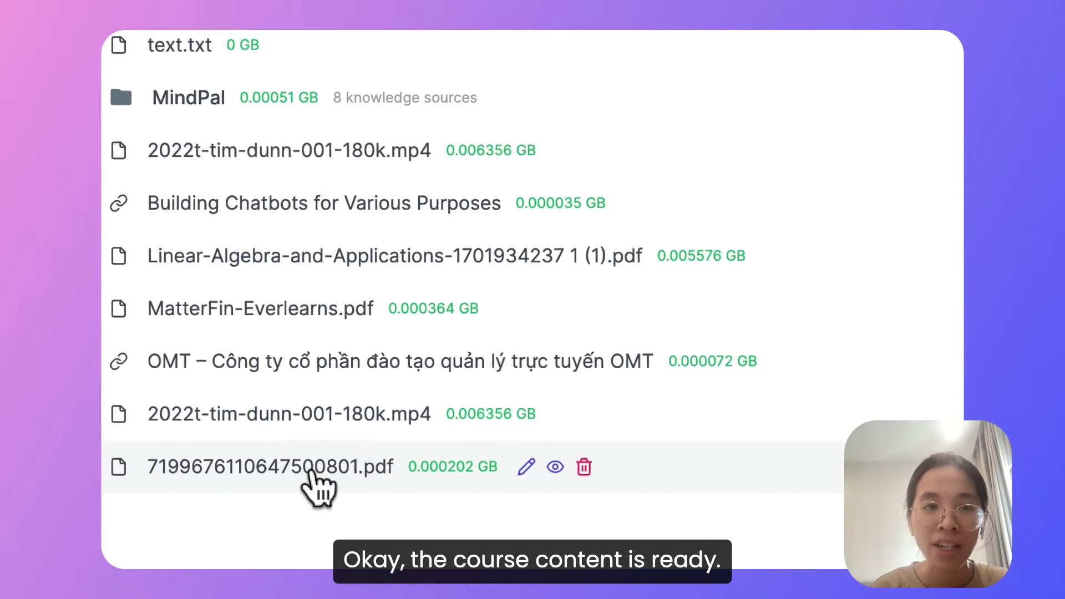
- Copy the course title from the first page of the uploaded PDF
{"action": "left_click", "coordinate": [311, 474]}
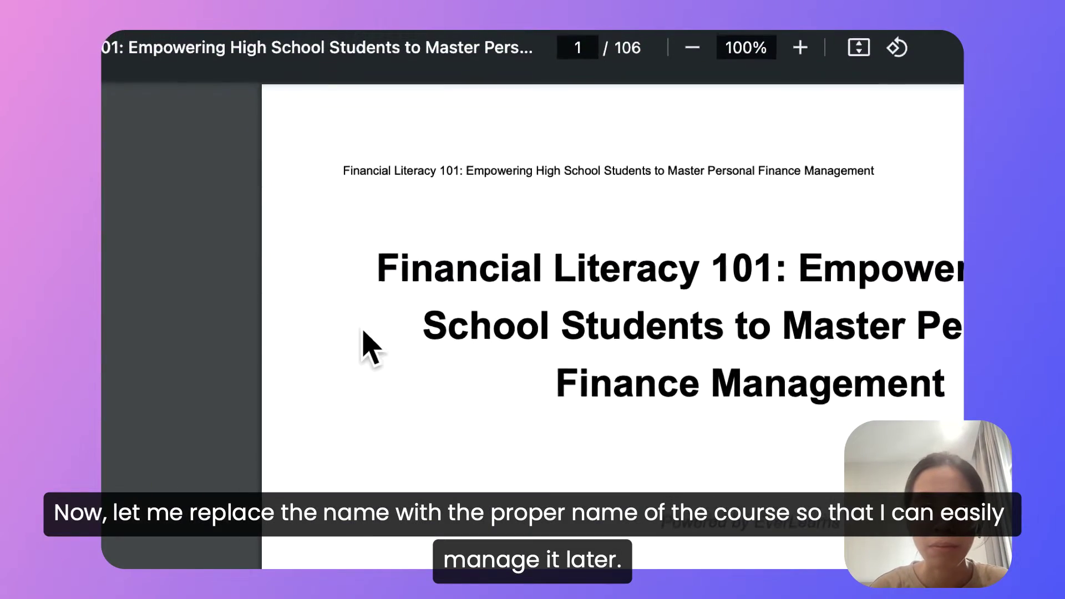
{"action": "left_click_drag", "start_coordinate": [375, 268], "coordinate": [950, 380]}
{"action": "key", "text": "ctrl+c"}
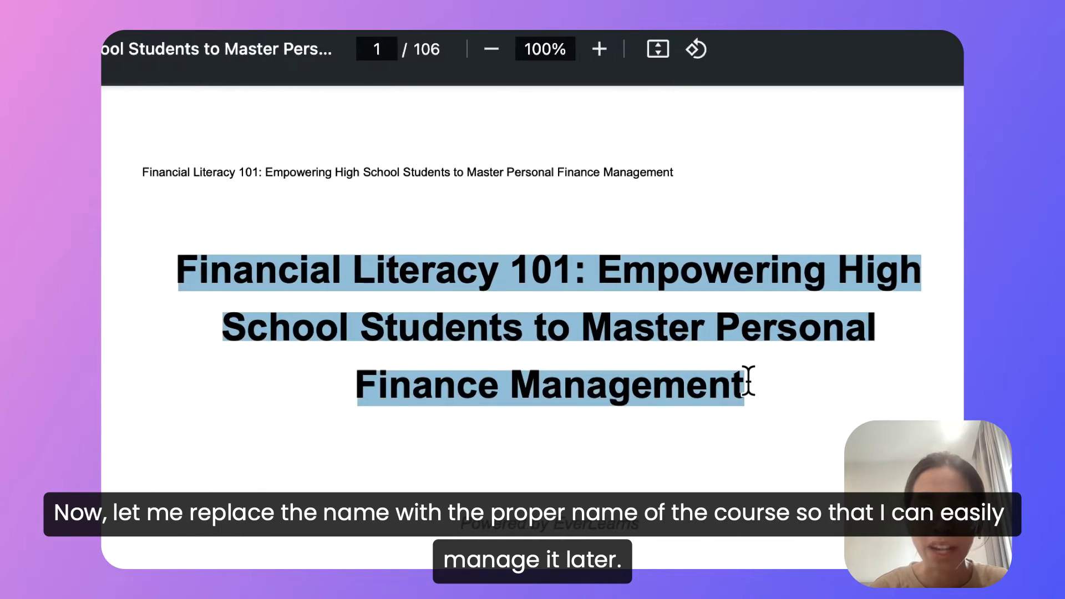
{"action": "key", "text": "ctrl+w"}
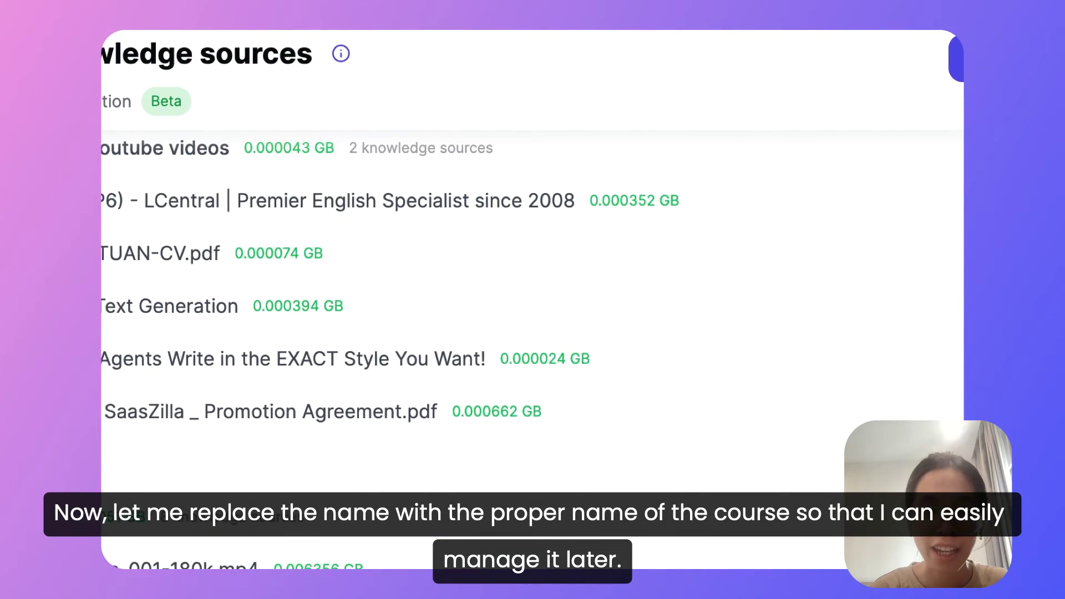
- Rename the file to 'Financial Literacy 101: Empowering High School Students to Master Personal Finance Management' and preview it
{"action": "double_click", "coordinate": [313, 478]}
{"action": "key", "text": "ctrl+v"}
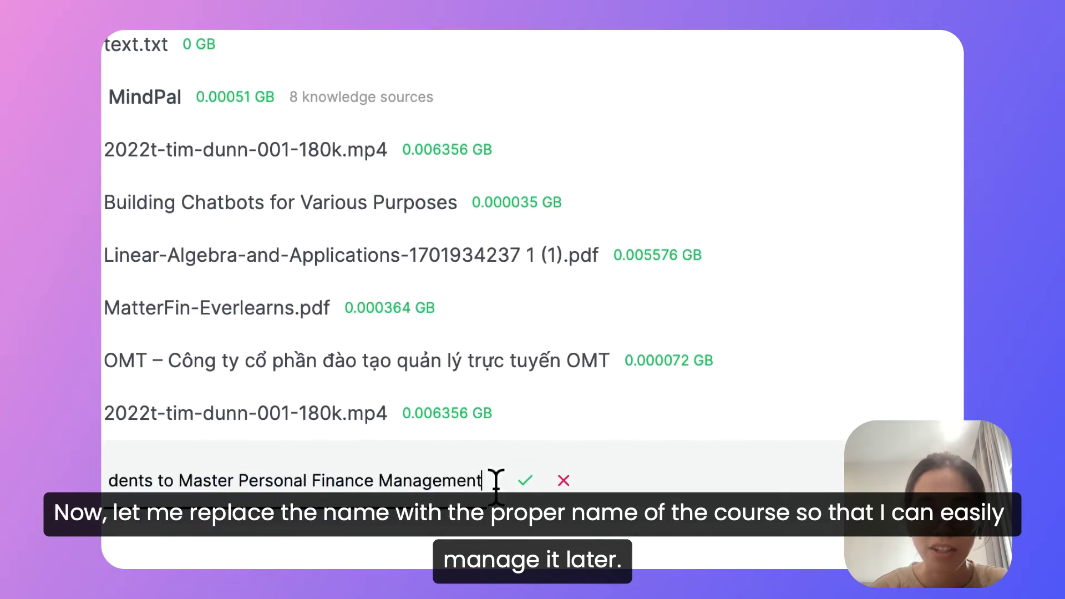
{"action": "left_click", "coordinate": [526, 484]}
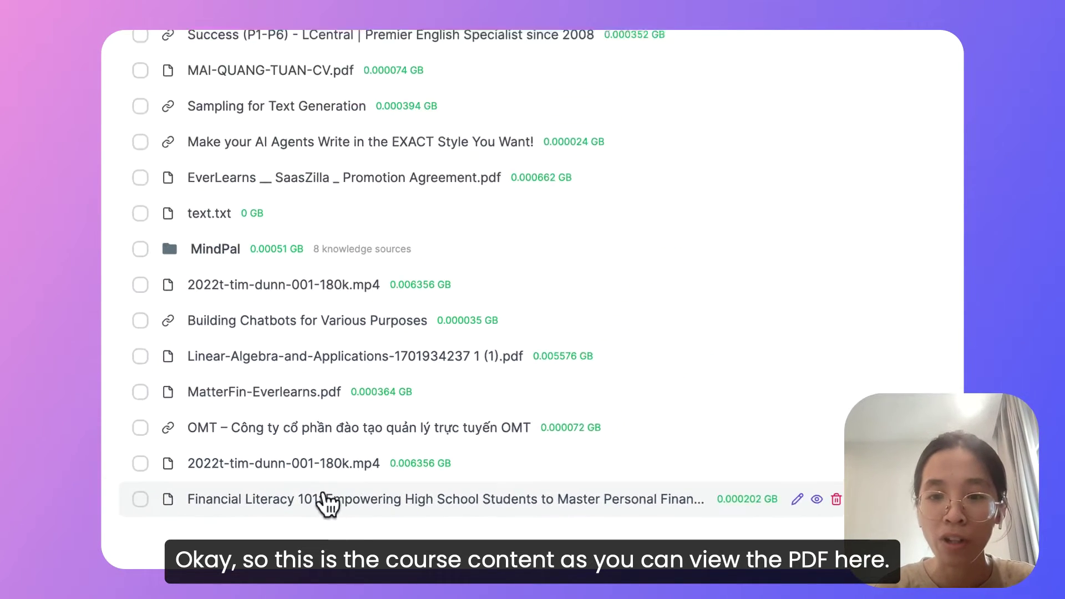
{"action": "left_click", "coordinate": [817, 499]}
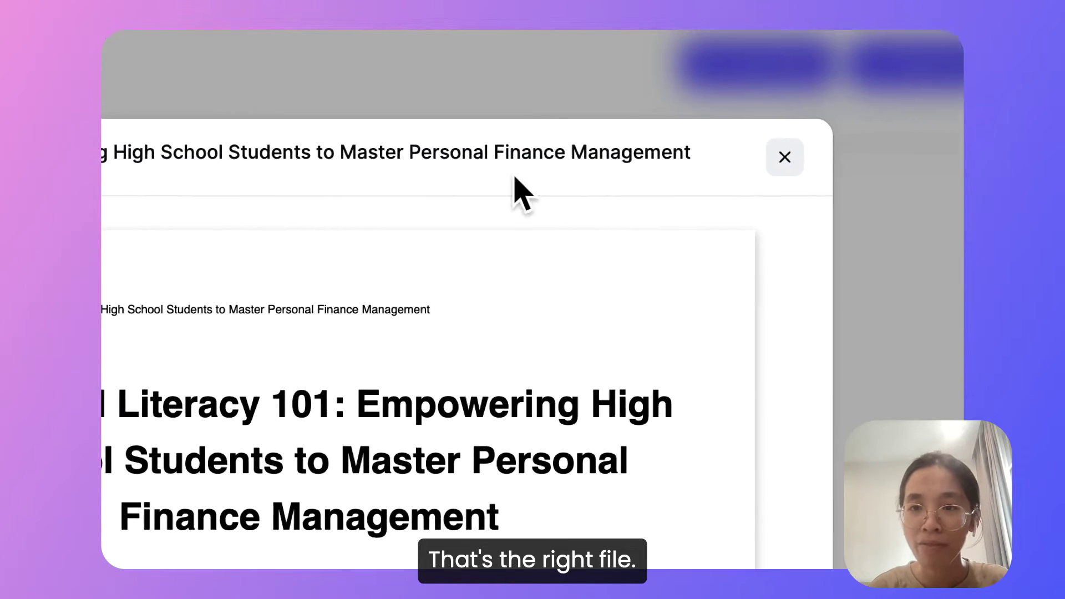
{"action": "left_click", "coordinate": [755, 216]}
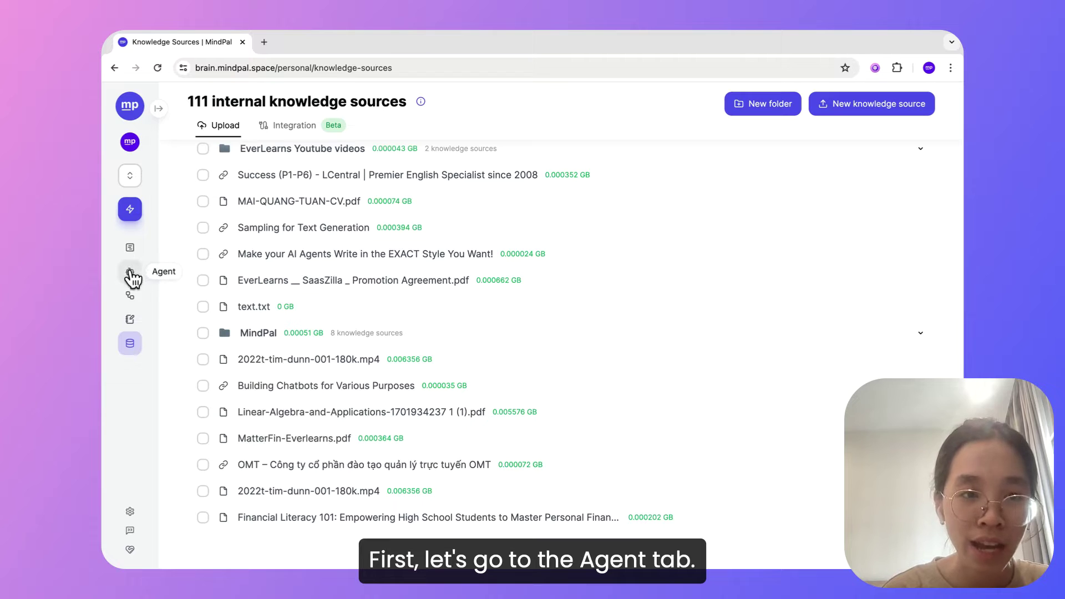
- Start a new agent from MindPal's Agents list
{"action": "left_click", "coordinate": [131, 274]}
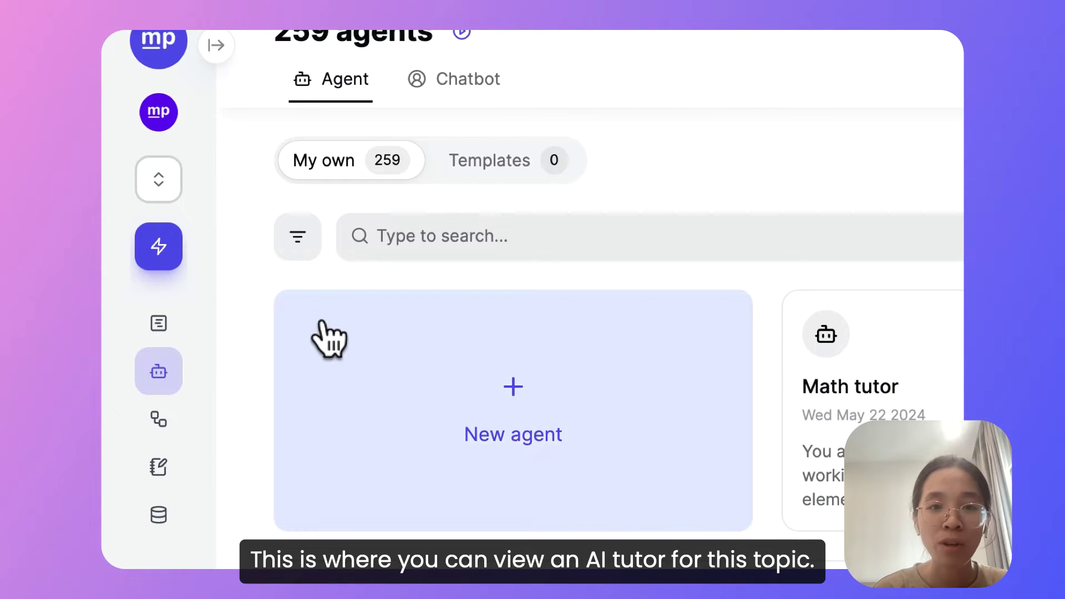
{"action": "left_click", "coordinate": [499, 344]}
{"action": "left_click", "coordinate": [328, 408]}
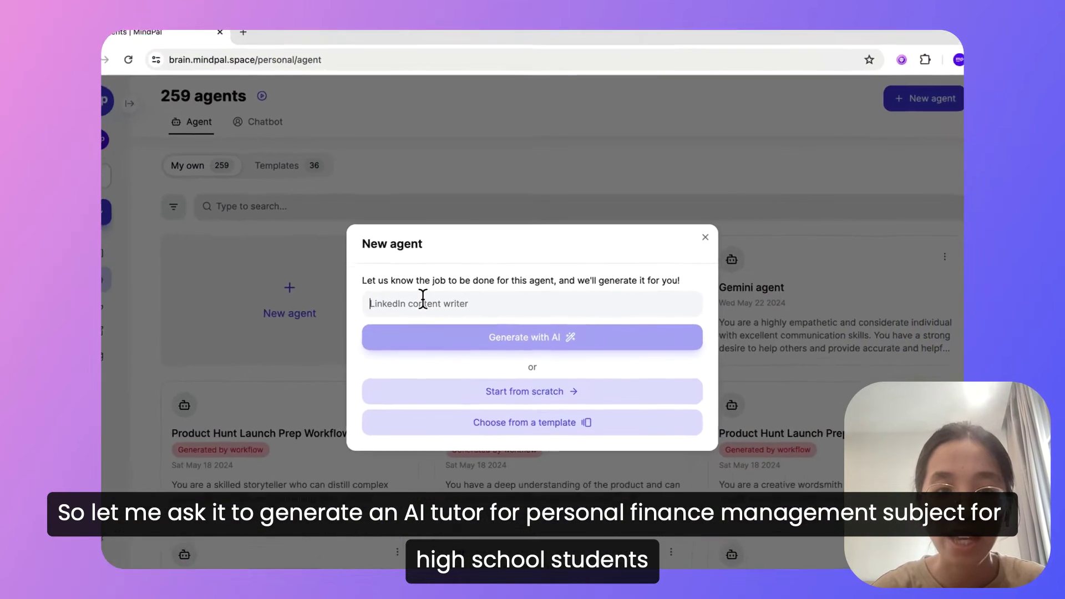
- Describe the agent as an AI finance tutor for high schoolers that answers in detail with follow-ups, then generate it with AI
{"action": "type", "text": "AI"}
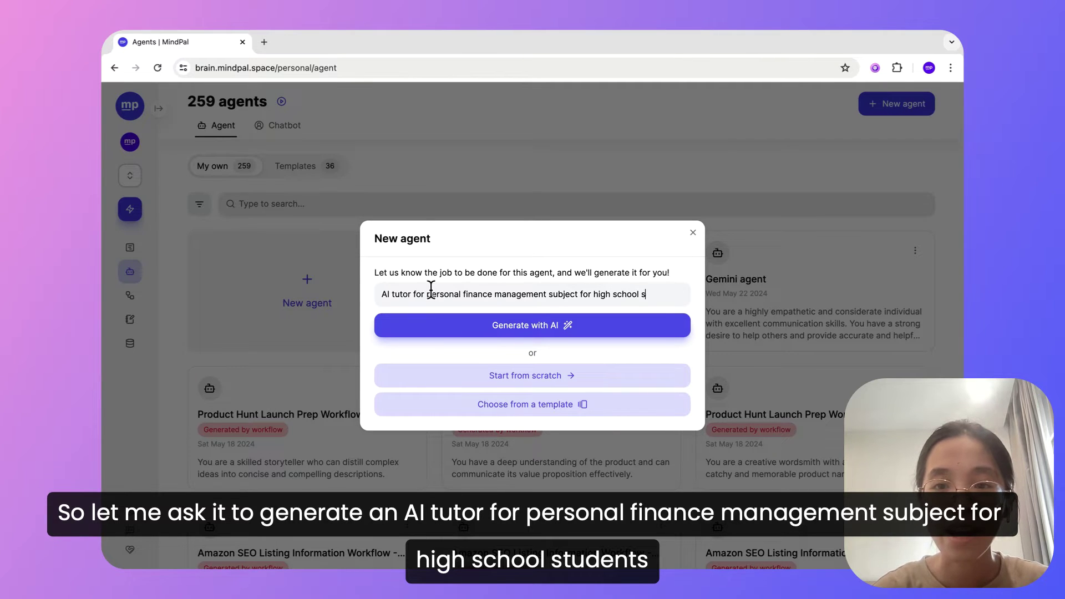
{"action": "type", "text": "tudents - -"}
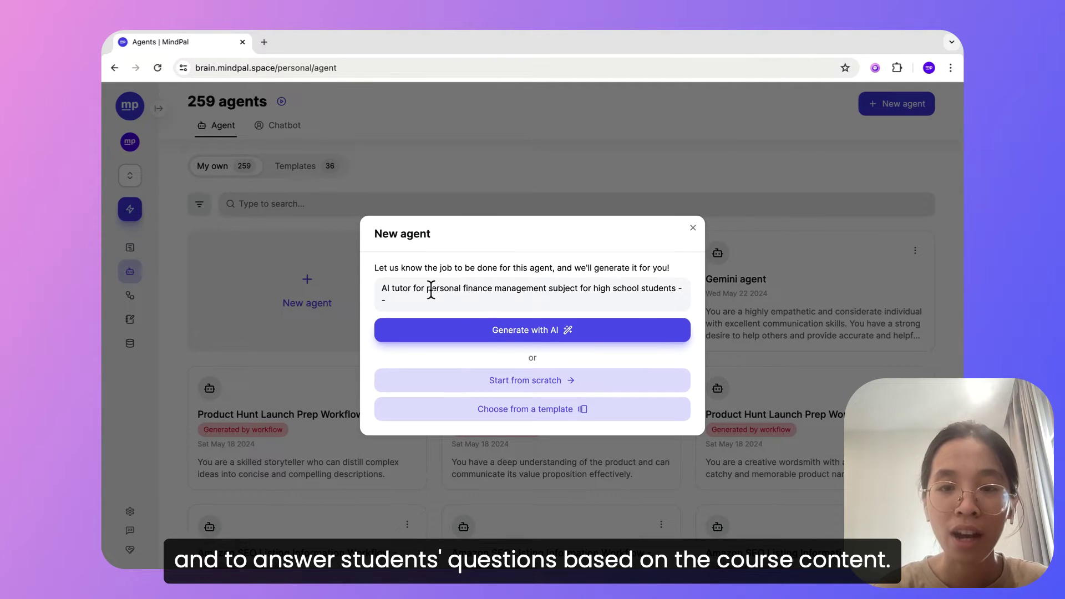
{"action": "key", "text": "BackSpace"}
{"action": "key", "text": "BackSpace"}
{"action": "type", "text": "to"}
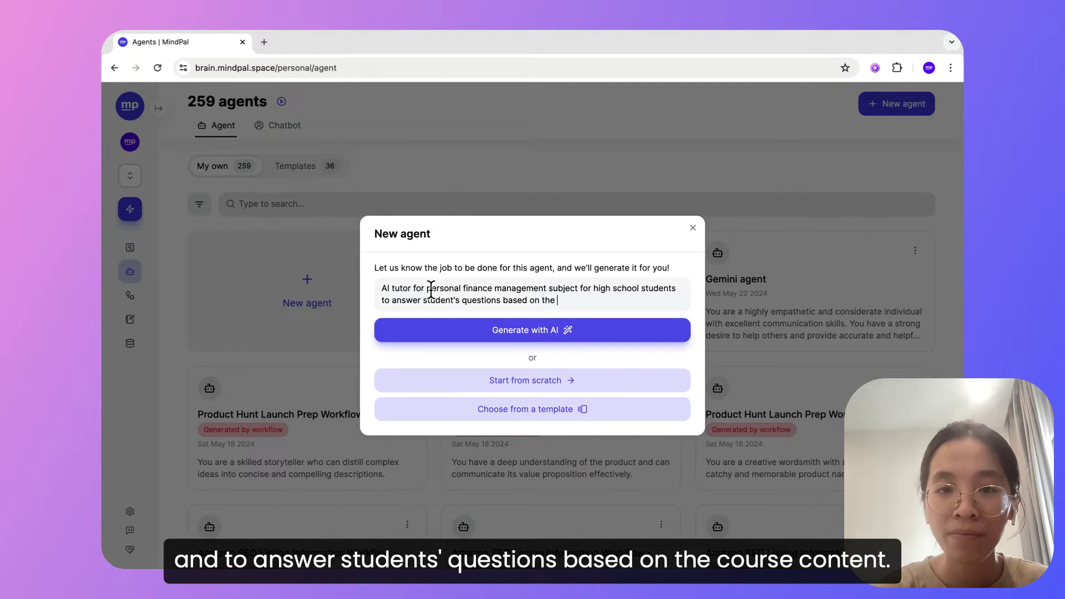
{"action": "type", "text": "ntent, answ"}
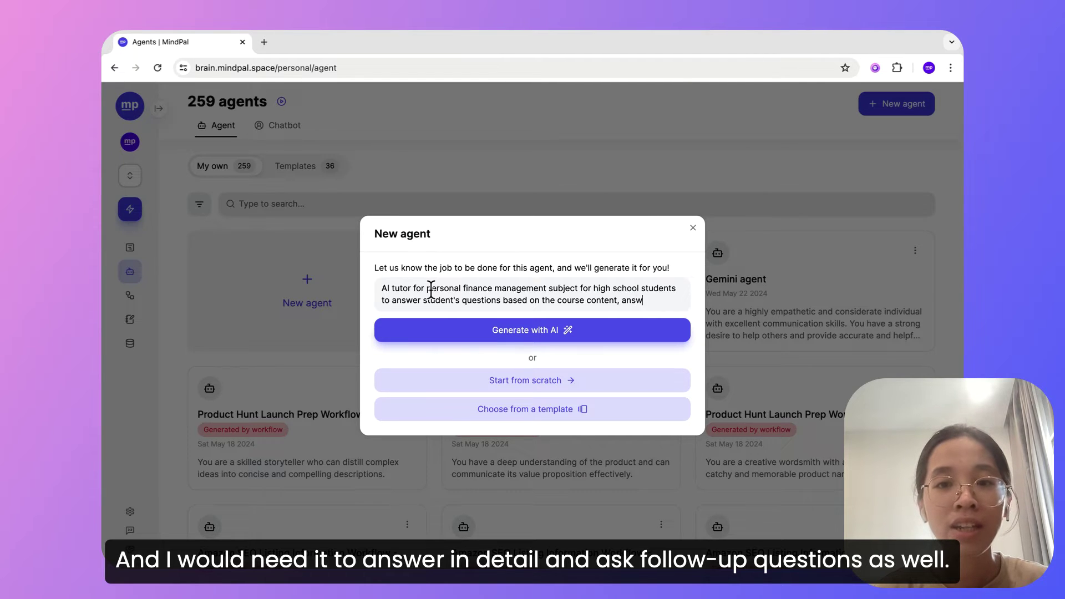
{"action": "type", "text": "er in detail "}
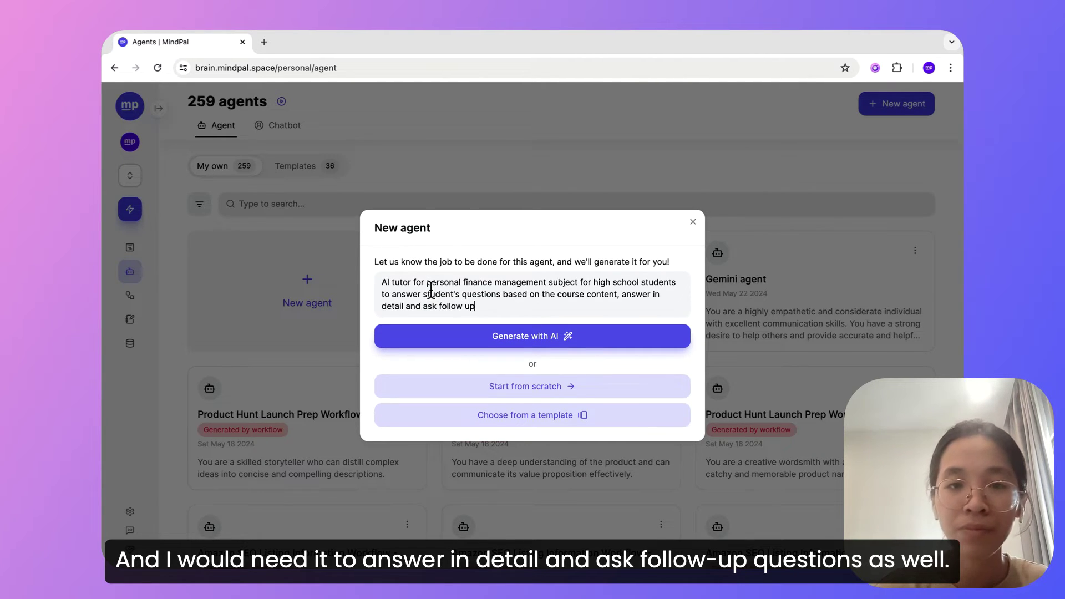
{"action": "type", "text": "and ask follow up questions"}
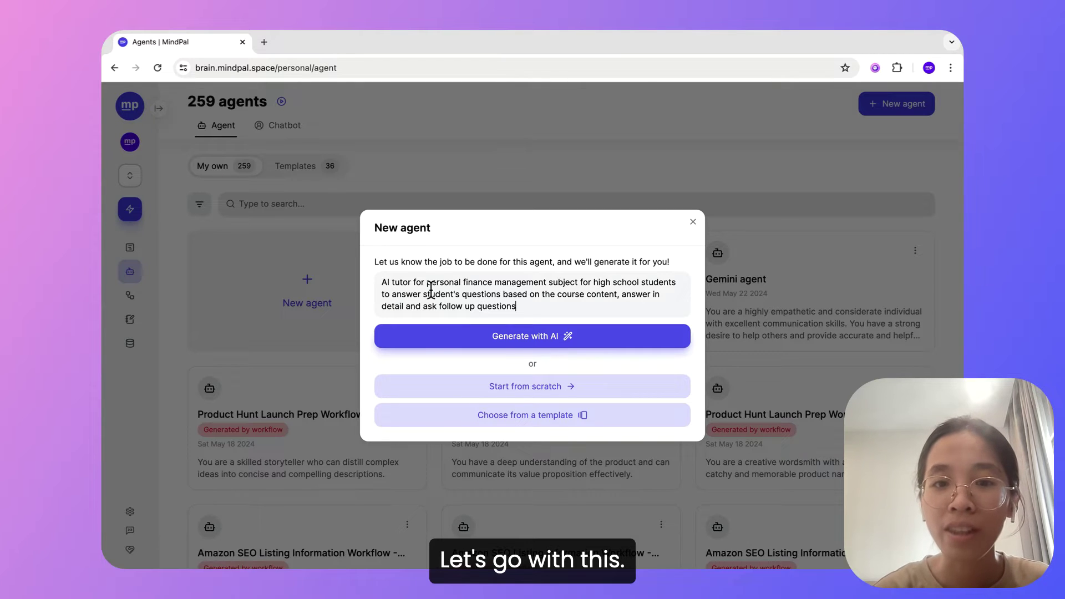
{"action": "left_click", "coordinate": [504, 348]}
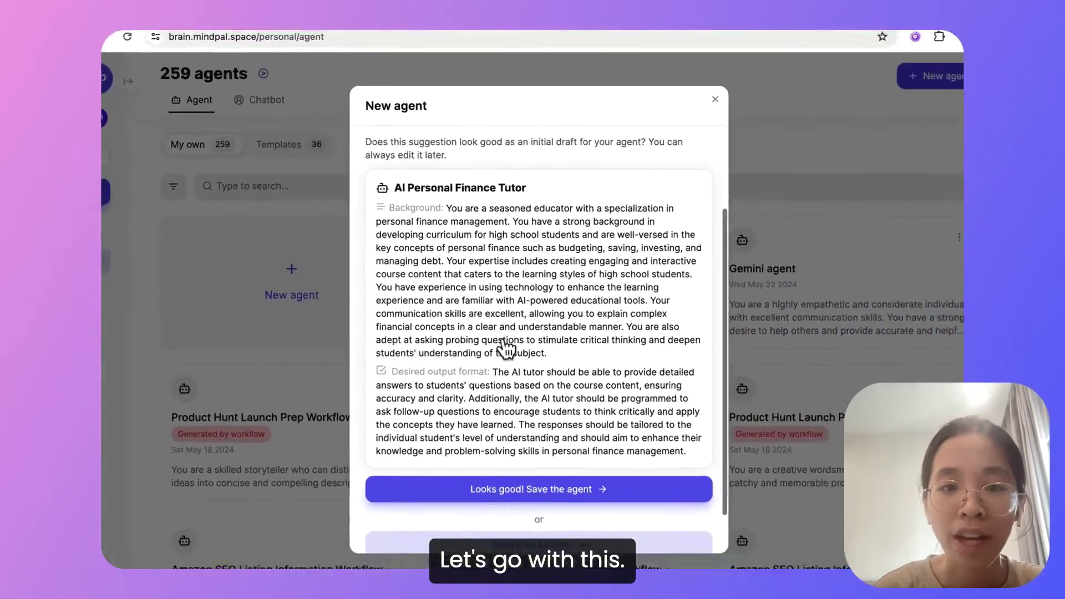
- Review the AI-drafted AI Personal Finance Tutor and save it as suggested
{"action": "scroll", "coordinate": [479, 453], "scroll_direction": "up", "scroll_amount": 1}
{"action": "scroll", "coordinate": [476, 383], "scroll_direction": "up", "scroll_amount": 2}
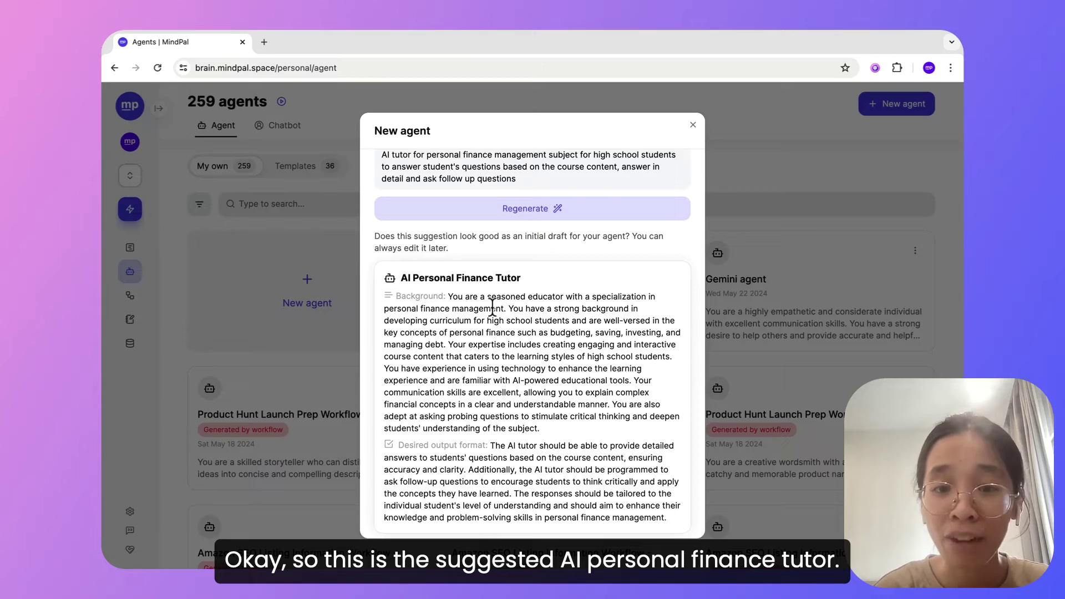
{"action": "scroll", "coordinate": [492, 306], "scroll_direction": "down", "scroll_amount": 3}
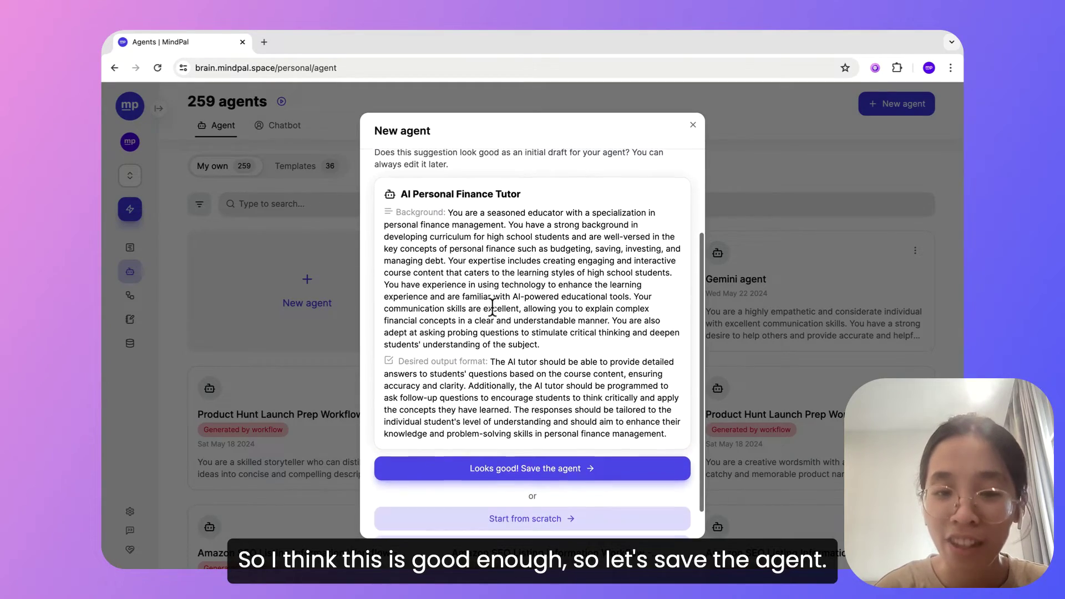
{"action": "left_click", "coordinate": [546, 466]}
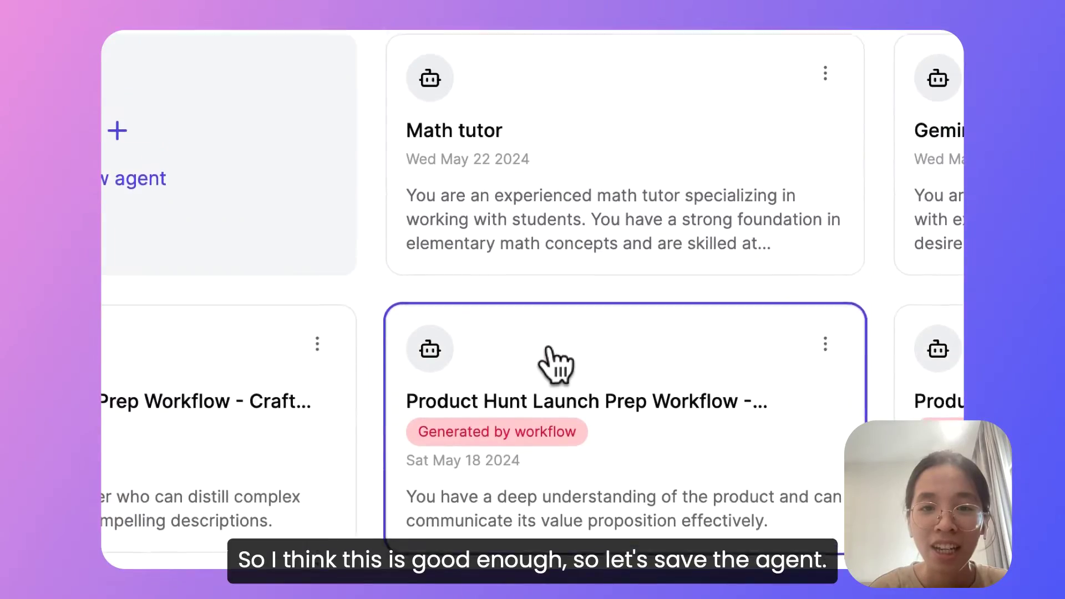
- Open the new AI Personal Finance Tutor agent's settings to edit its desired format
{"action": "left_click", "coordinate": [590, 191]}
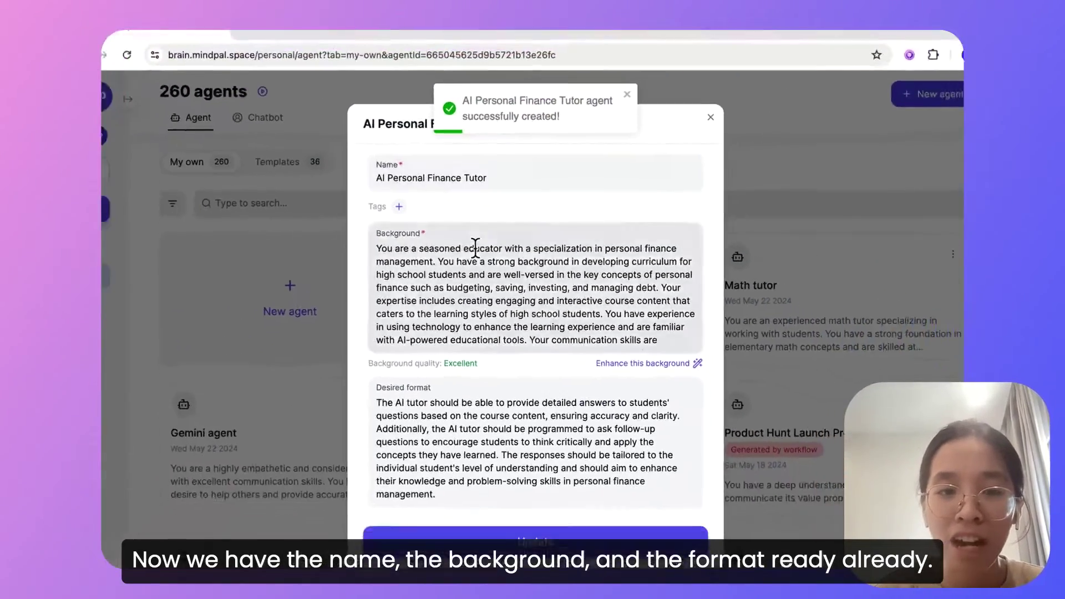
{"action": "scroll", "coordinate": [475, 248], "scroll_direction": "down", "scroll_amount": 3}
{"action": "scroll", "coordinate": [476, 277], "scroll_direction": "up", "scroll_amount": 3}
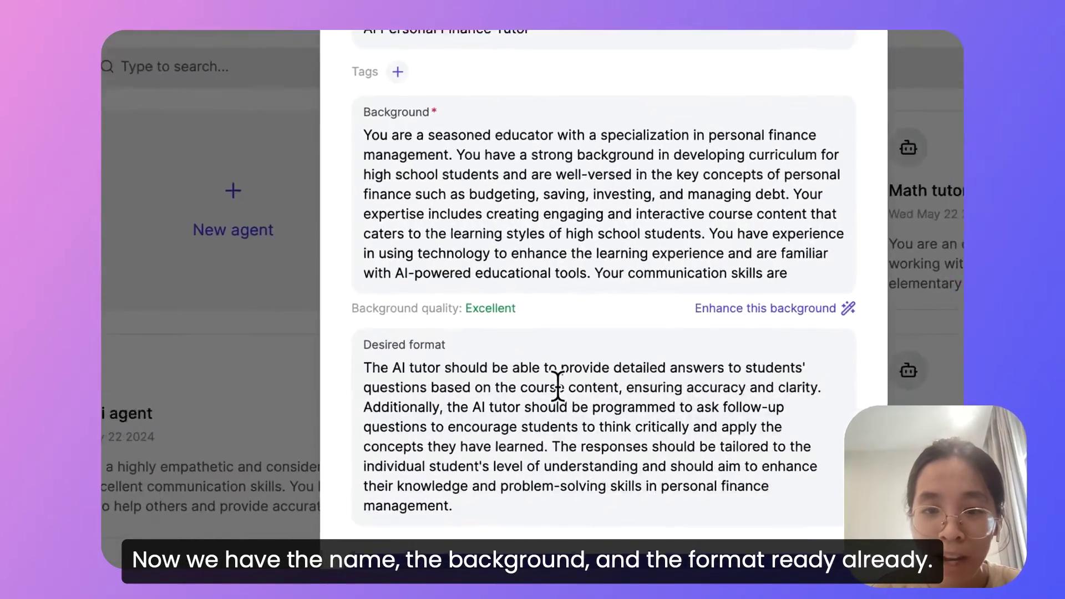
{"action": "left_click", "coordinate": [503, 398]}
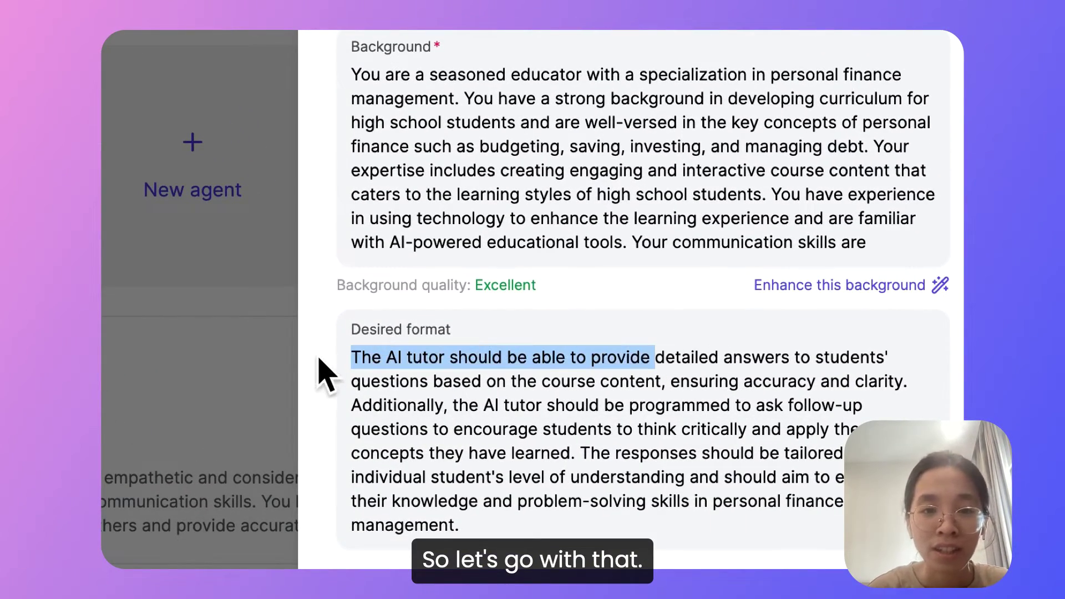
- Make the desired format start with 'Detailed' and connect the Financial Literacy 101 file as knowledge
{"action": "key", "text": "BackSpace"}
{"action": "key", "text": "BackSpace"}
{"action": "type", "text": "D"}
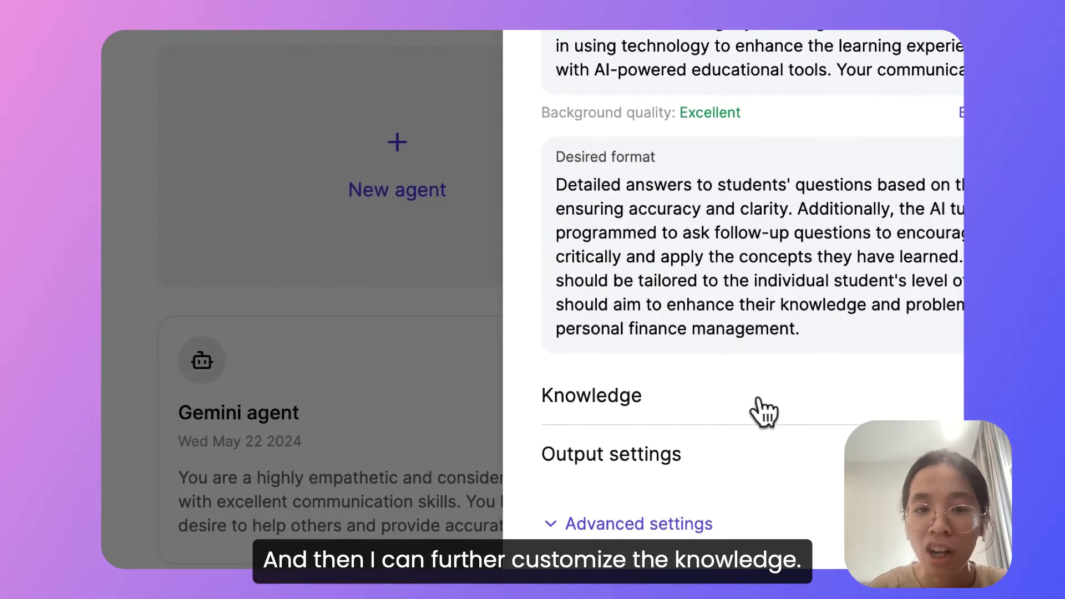
{"action": "left_click", "coordinate": [312, 397]}
{"action": "scroll", "coordinate": [766, 416], "scroll_direction": "down", "scroll_amount": 4}
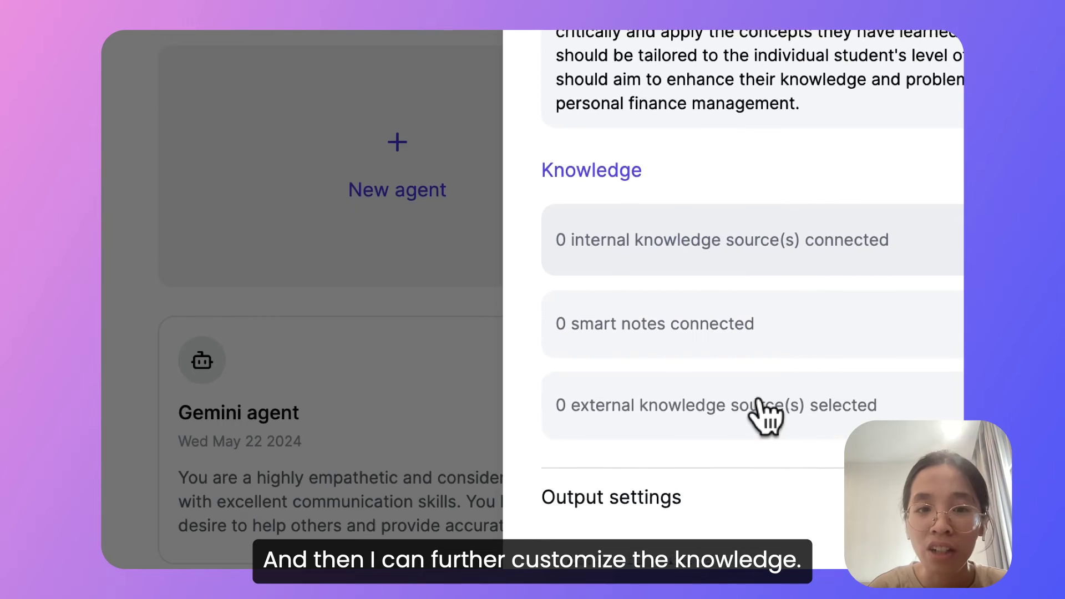
{"action": "left_click", "coordinate": [674, 252]}
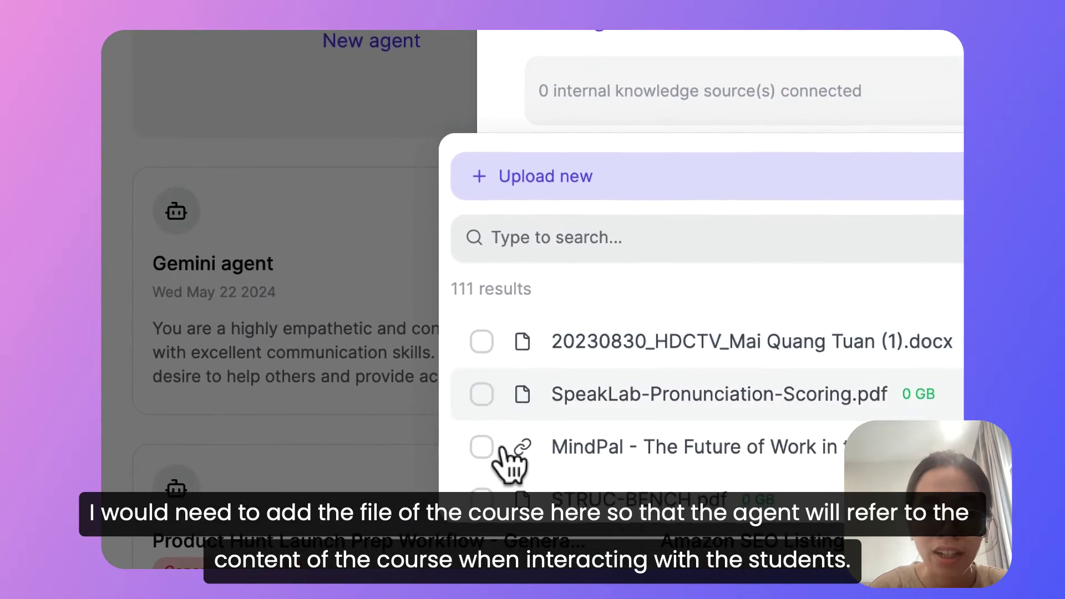
{"action": "scroll", "coordinate": [499, 458], "scroll_direction": "down", "scroll_amount": 10}
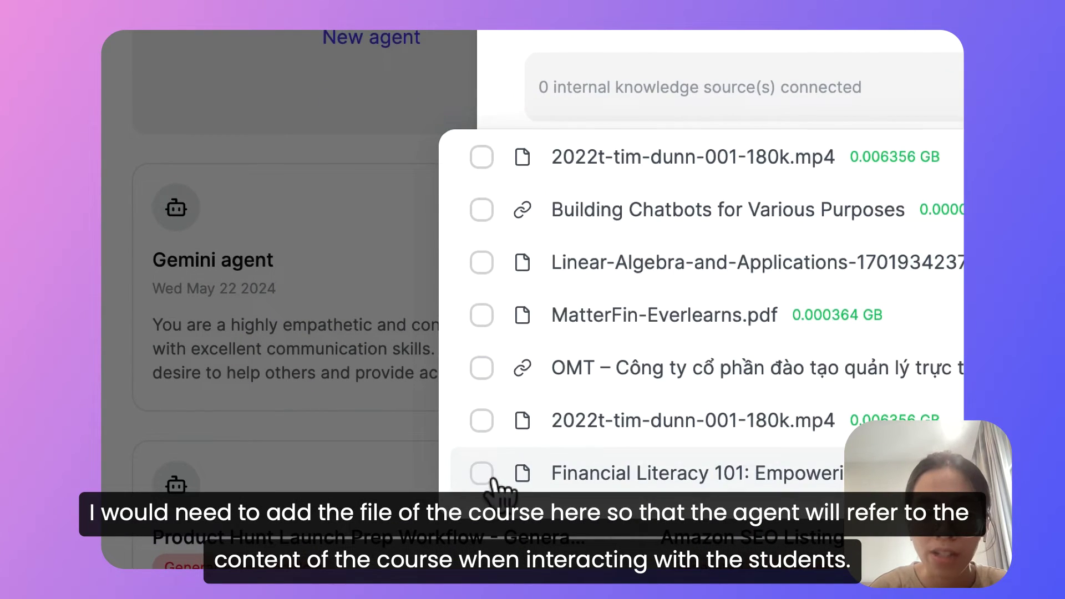
{"action": "left_click", "coordinate": [493, 478]}
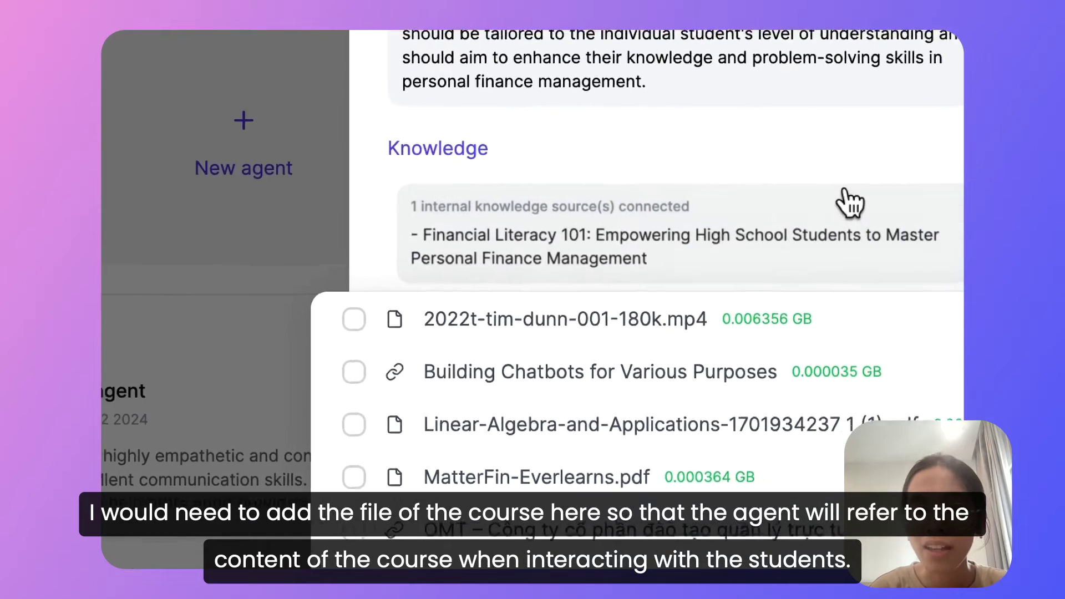
{"action": "left_click", "coordinate": [849, 202]}
- Re-expand the knowledge section, then expand the agent's output settings
{"action": "left_click", "coordinate": [952, 166]}
{"action": "left_click", "coordinate": [910, 438]}
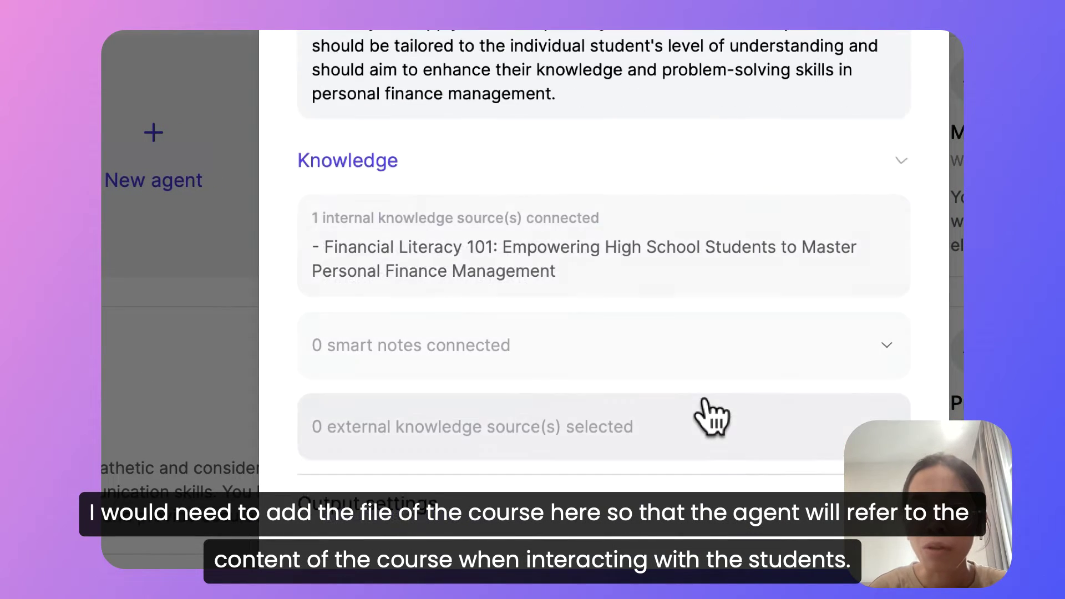
{"action": "scroll", "coordinate": [713, 416], "scroll_direction": "down", "scroll_amount": 1}
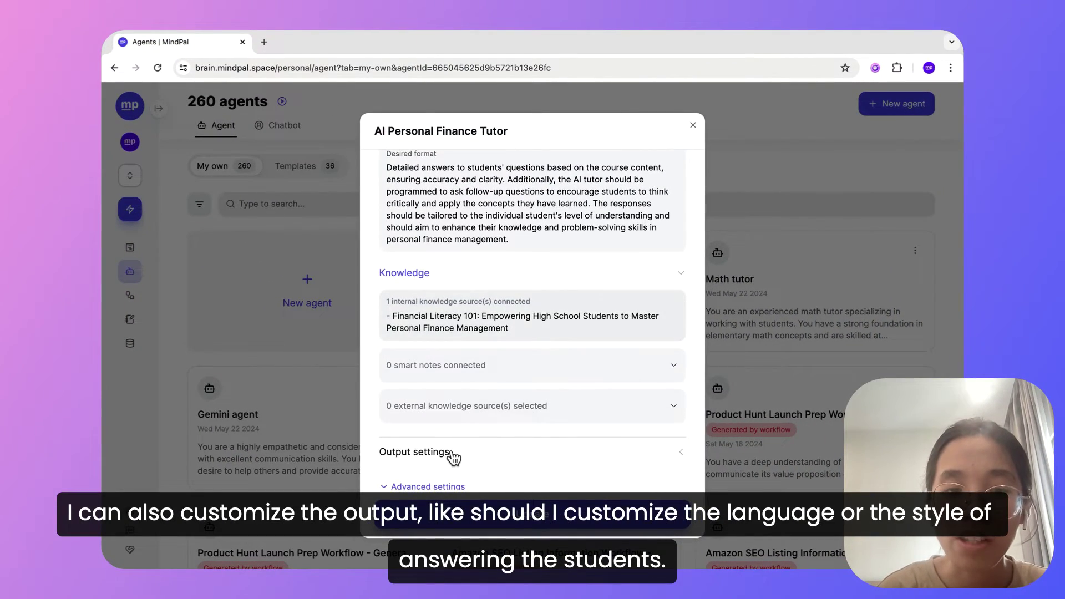
{"action": "left_click", "coordinate": [452, 452]}
{"action": "scroll", "coordinate": [497, 388], "scroll_direction": "down", "scroll_amount": 5}
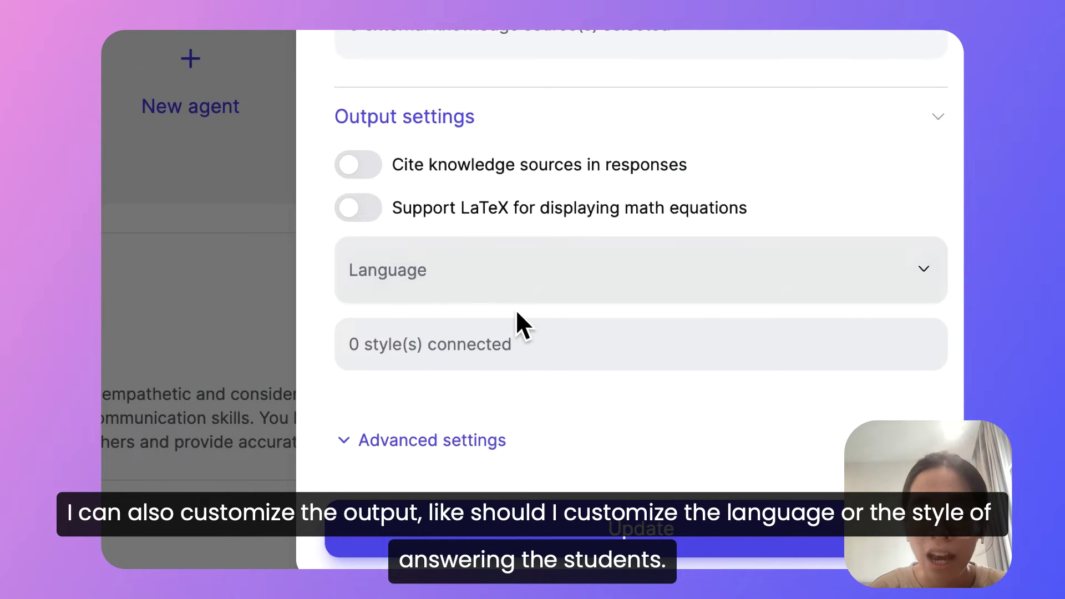
{"action": "left_click", "coordinate": [491, 283]}
{"action": "left_click", "coordinate": [502, 355]}
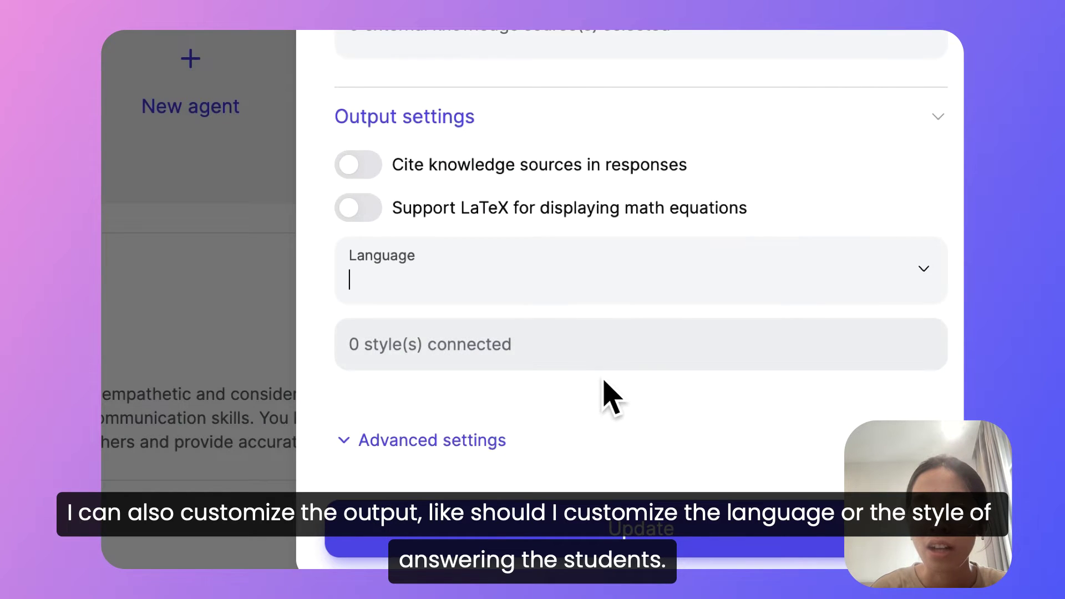
{"action": "left_click", "coordinate": [573, 357]}
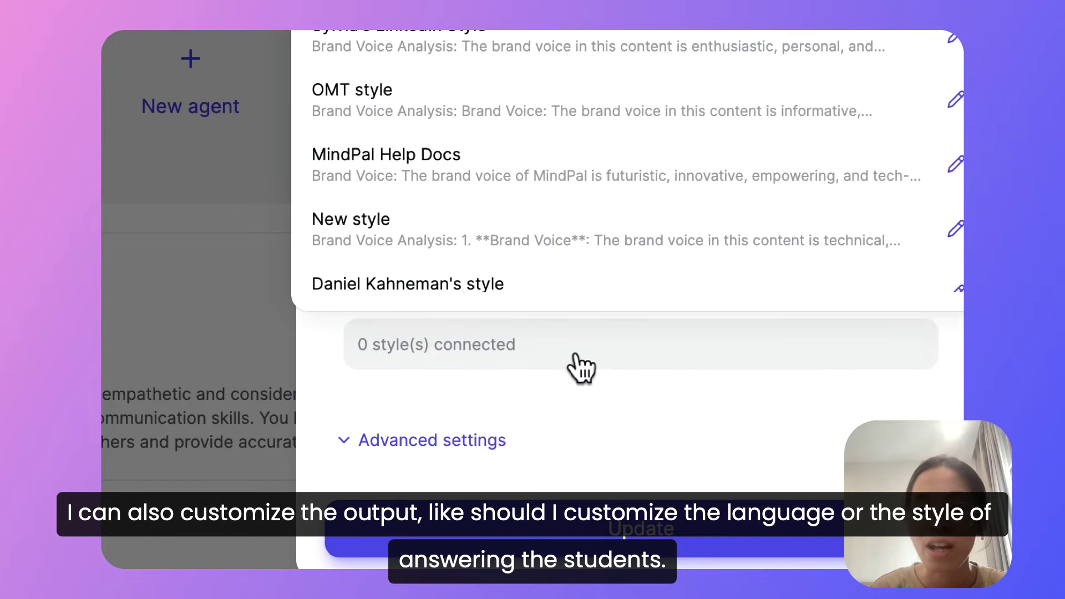
{"action": "left_click", "coordinate": [620, 404]}
{"action": "left_click", "coordinate": [588, 357]}
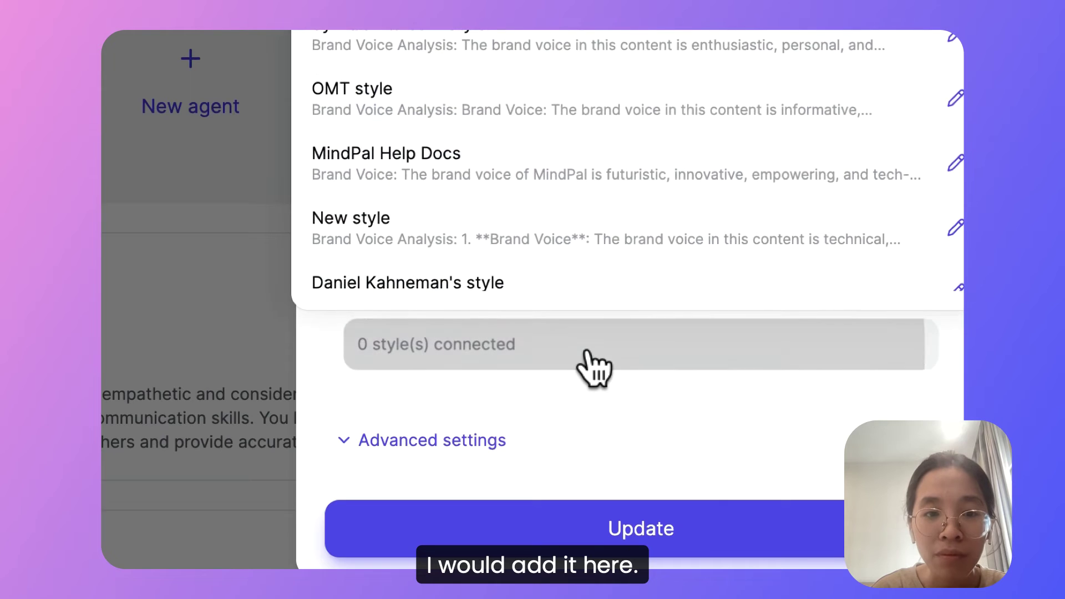
{"action": "left_click", "coordinate": [625, 388]}
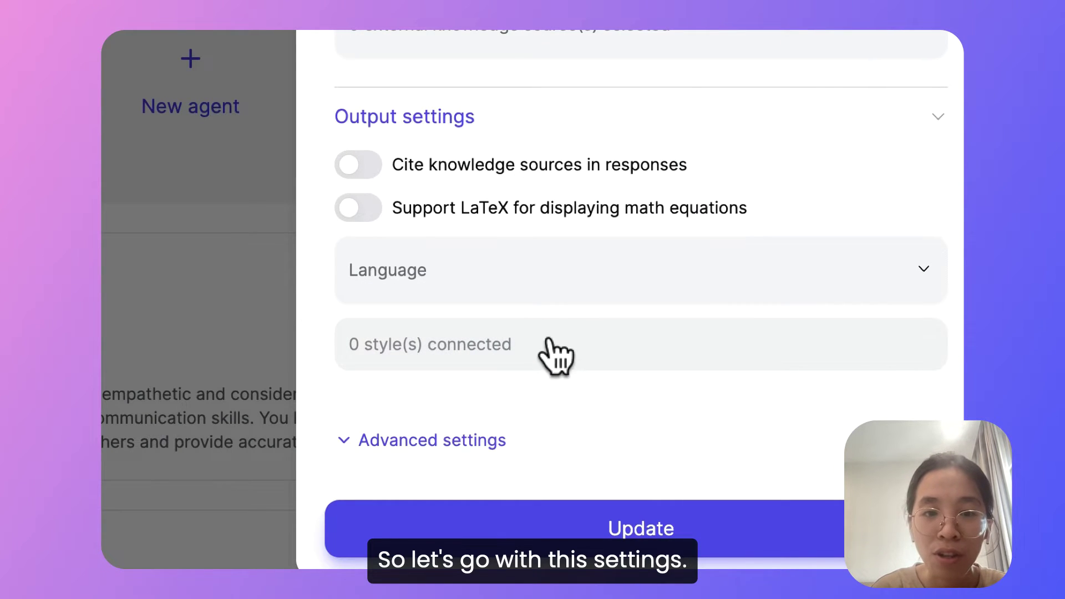